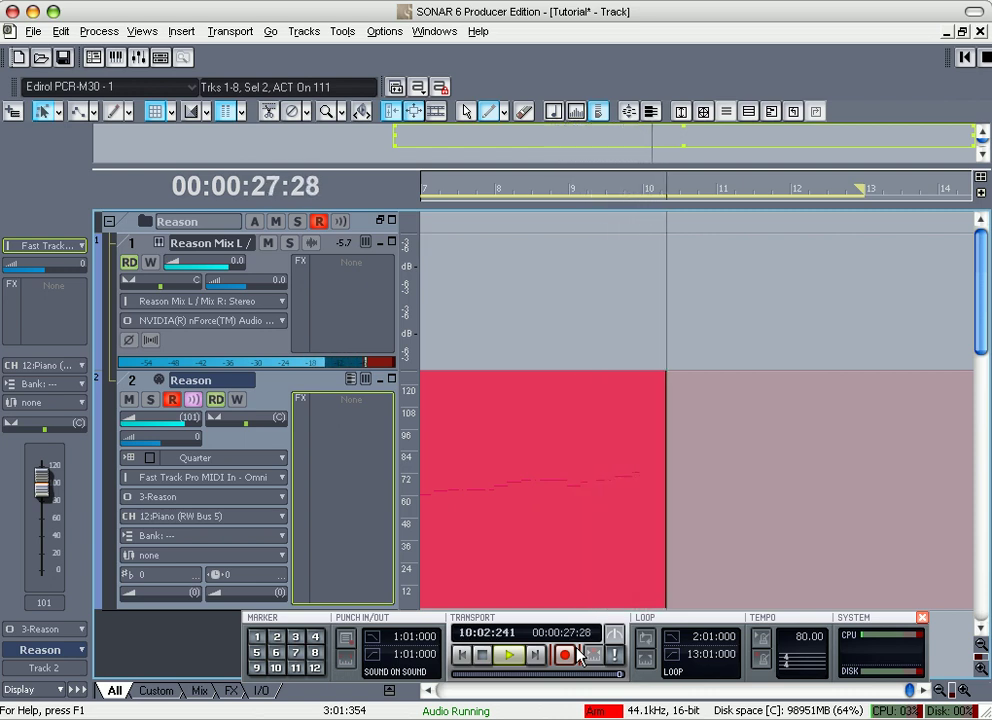
Step: Stop recording and open the recorded clip on the Reason MIDI track in the Piano Roll
click(483, 655)
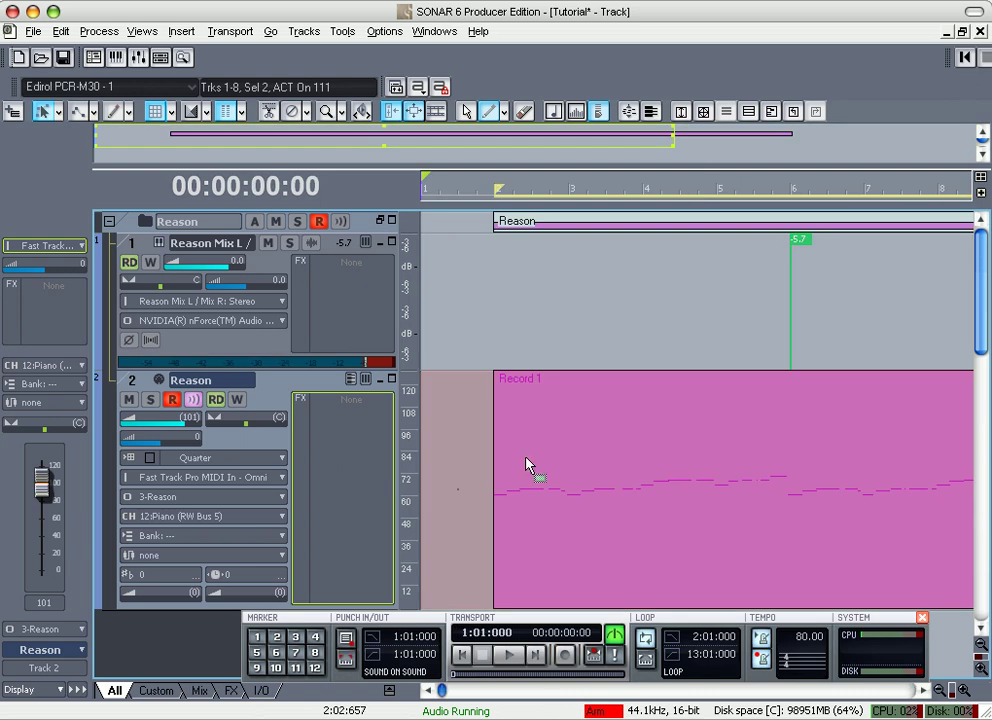
click(548, 475)
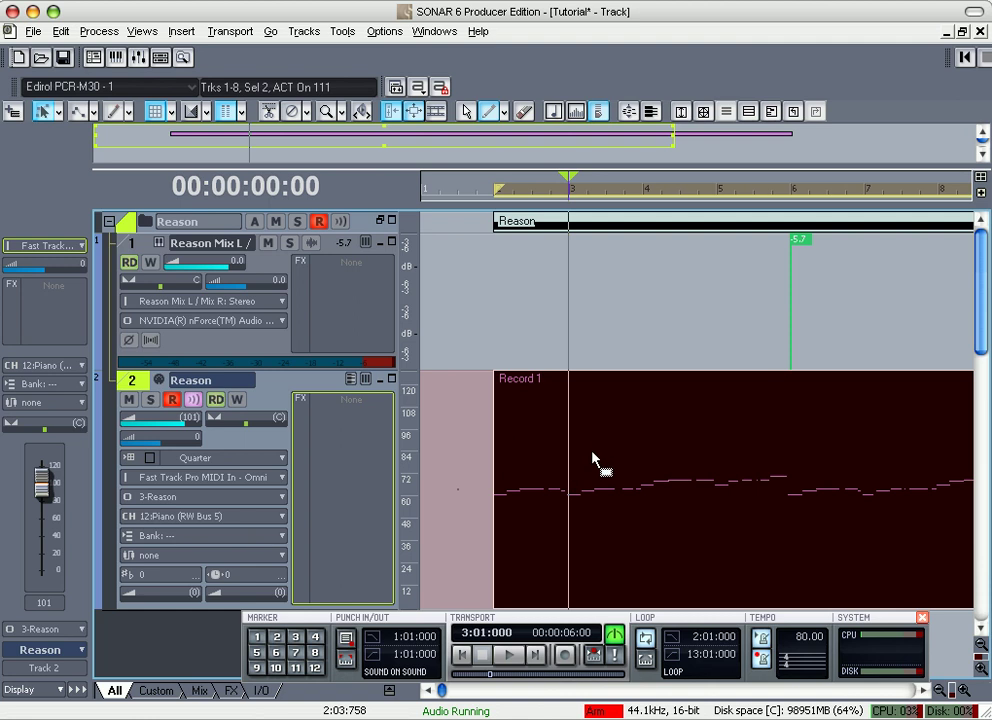
double_click(595, 460)
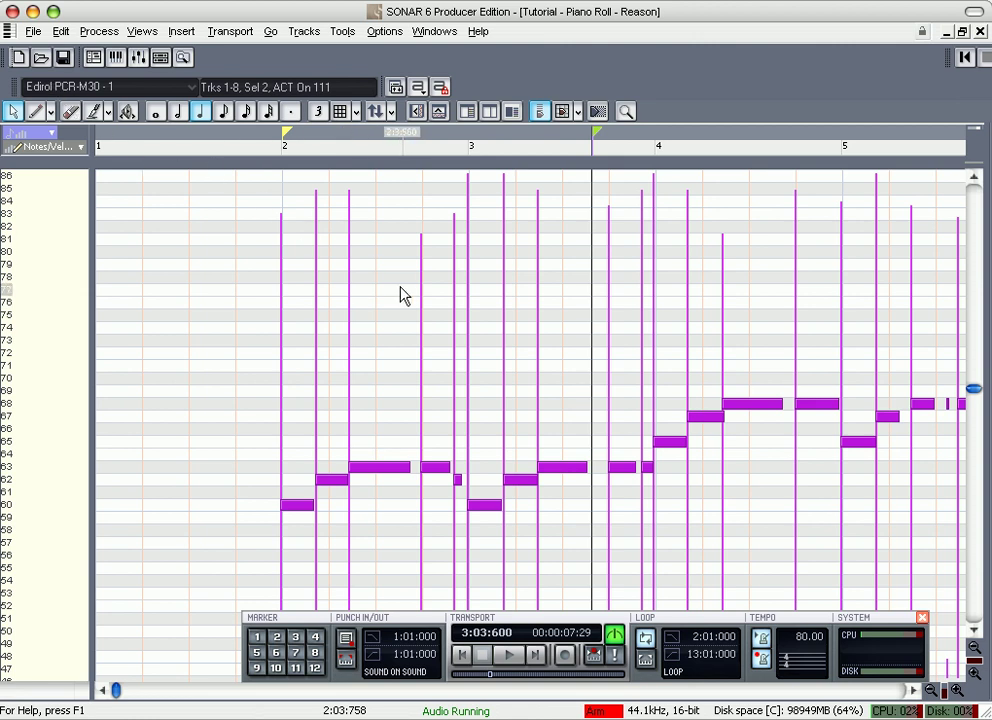
Step: Quantize all notes in the clip to a Sixteenth duration at 100 percent strength
click(389, 372)
key(ctrl+a)
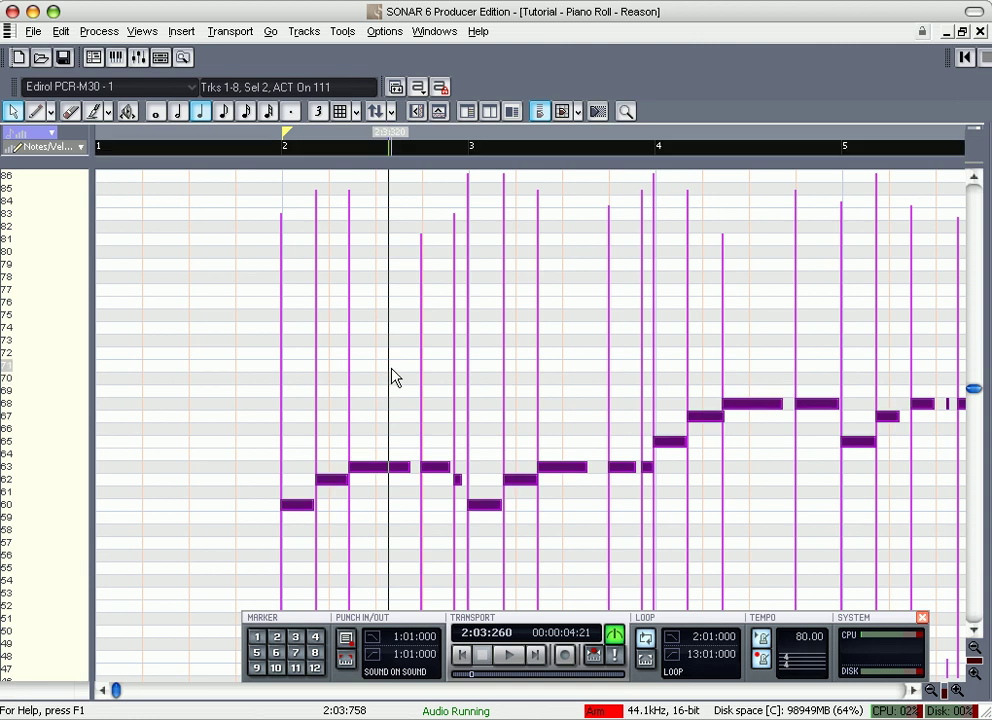
click(99, 32)
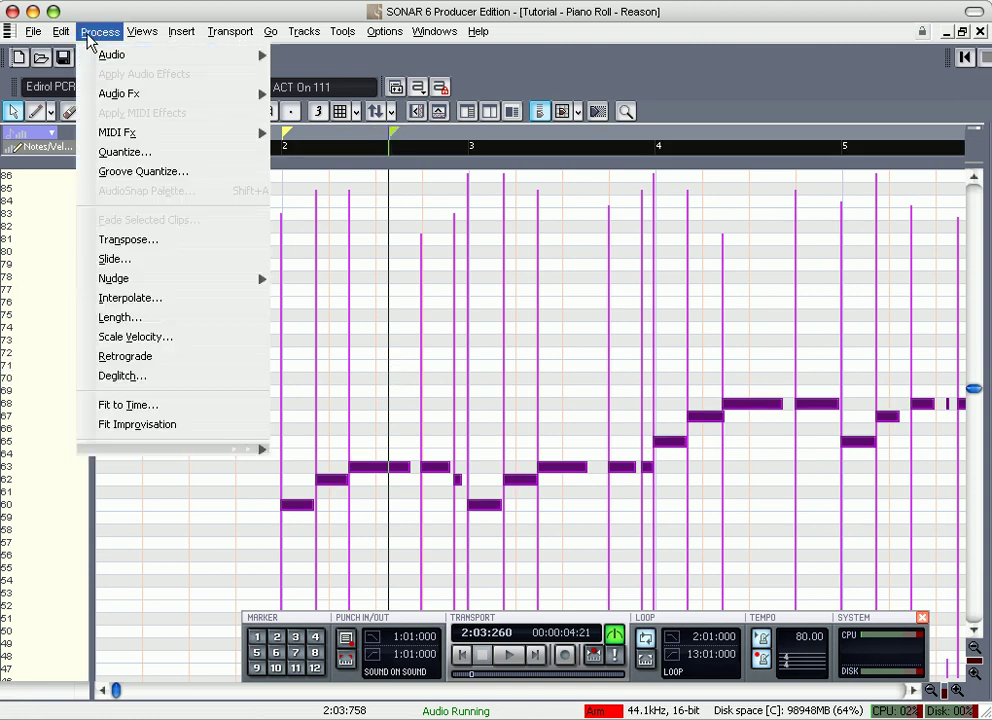
click(162, 153)
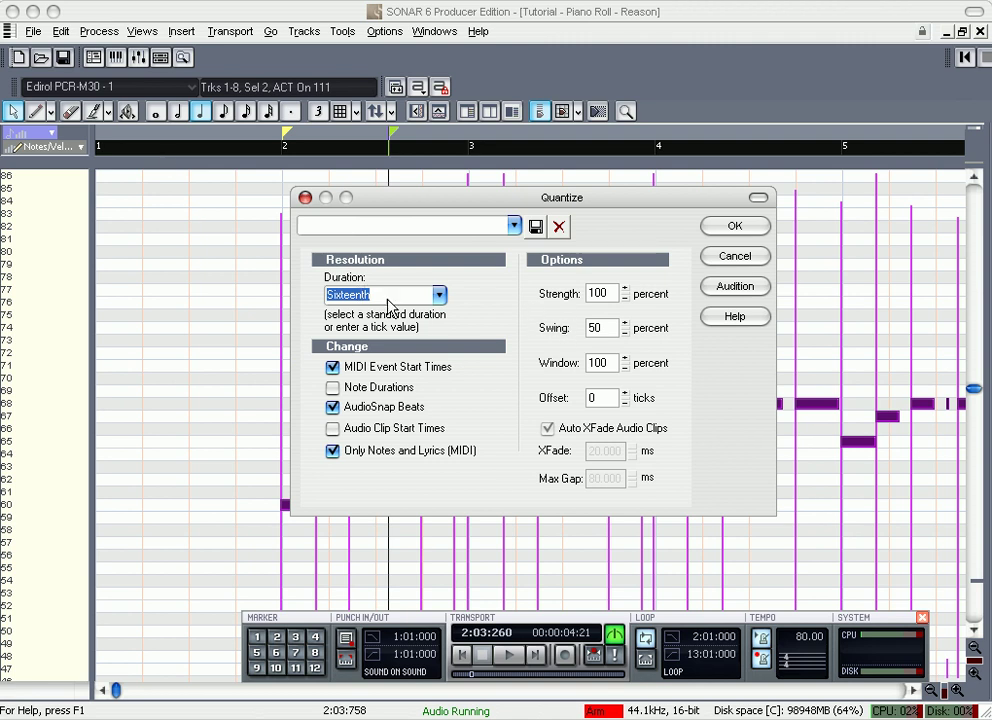
click(744, 228)
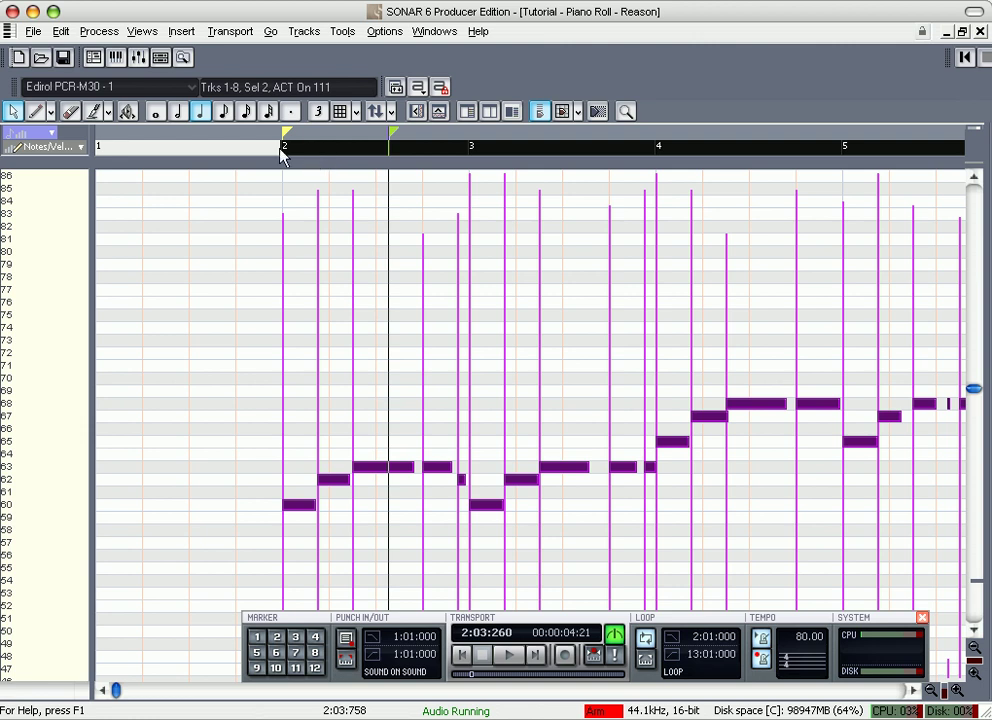
Step: Reopen the quantized clip in the Piano Roll and shift all its notes down so the first one sits on note 51
click(980, 31)
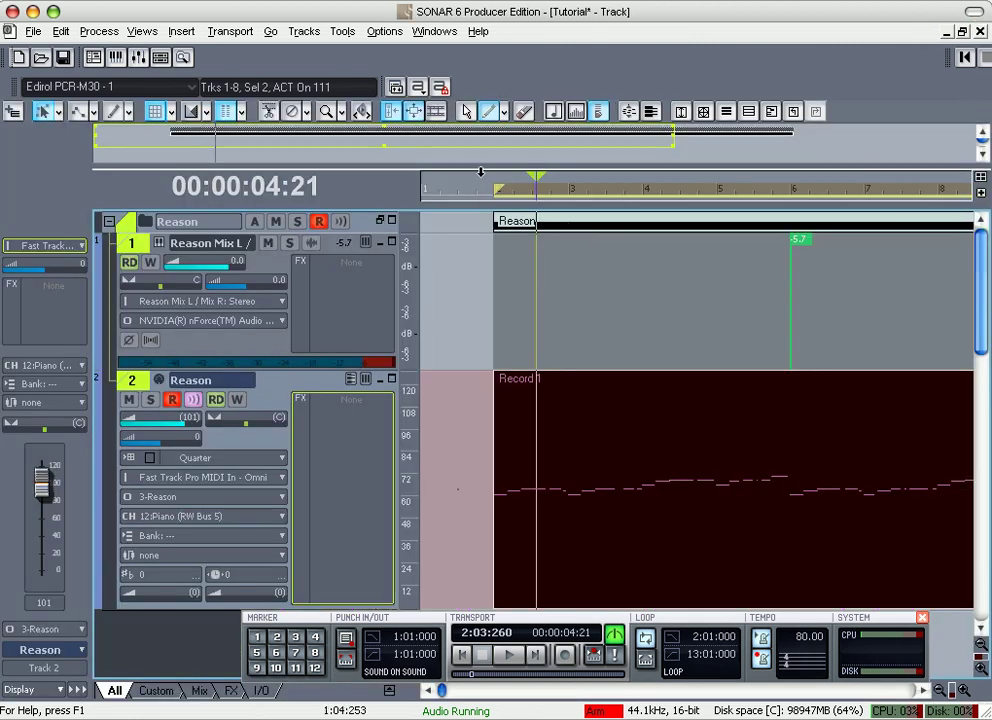
double_click(560, 440)
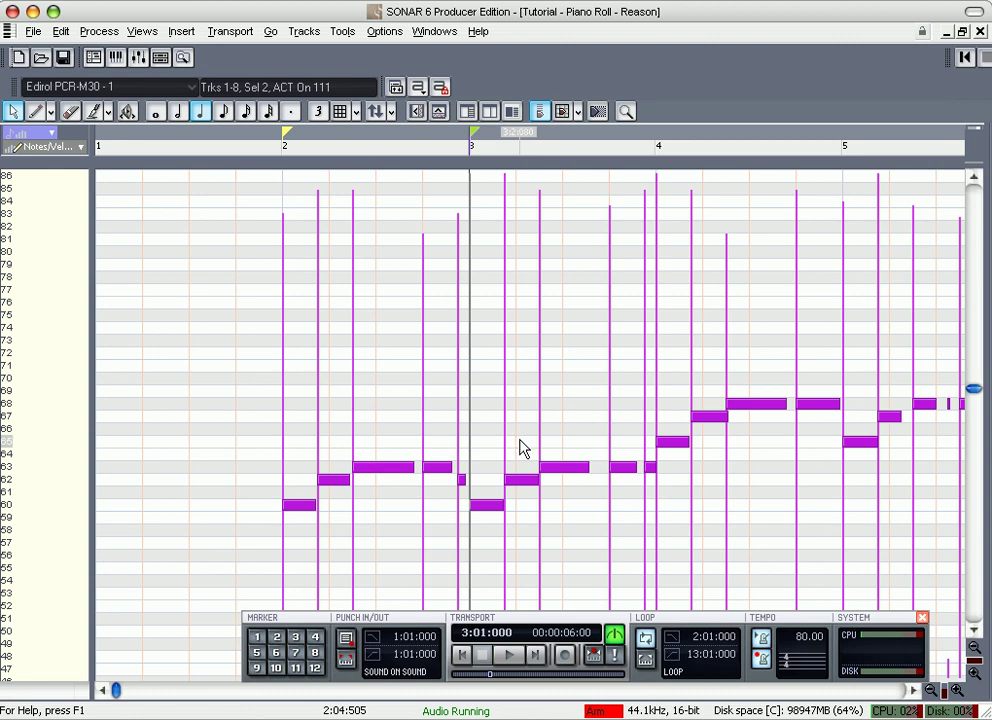
drag(290, 515, 289, 619)
scroll(299, 563, down, 7)
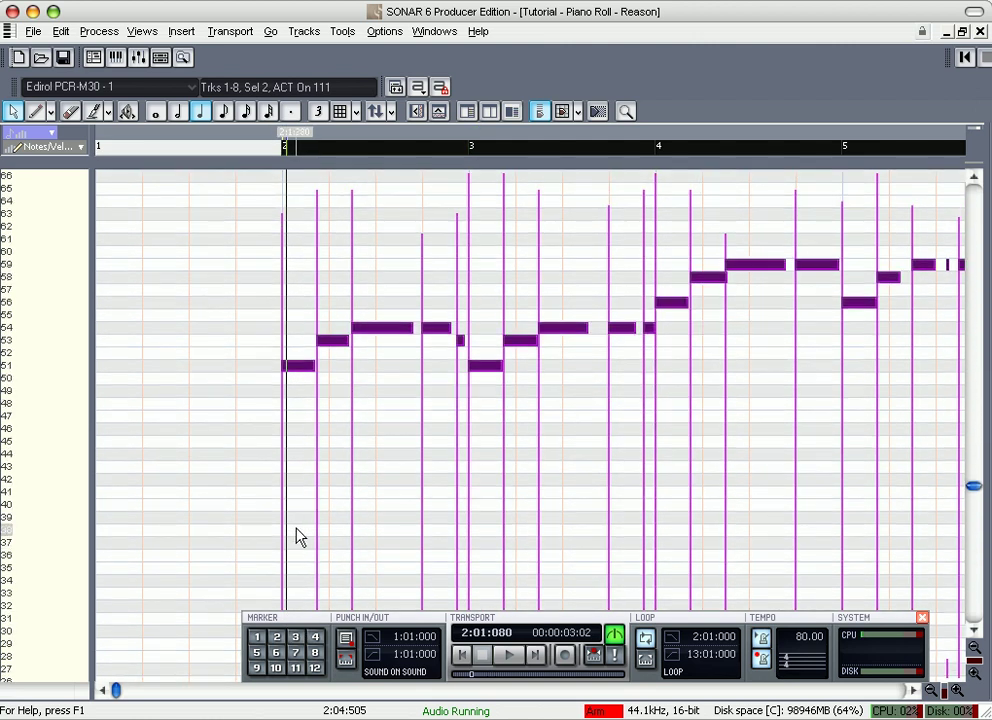
Step: Move all the notes down three more semitones so the melody starts on note 48
click(273, 146)
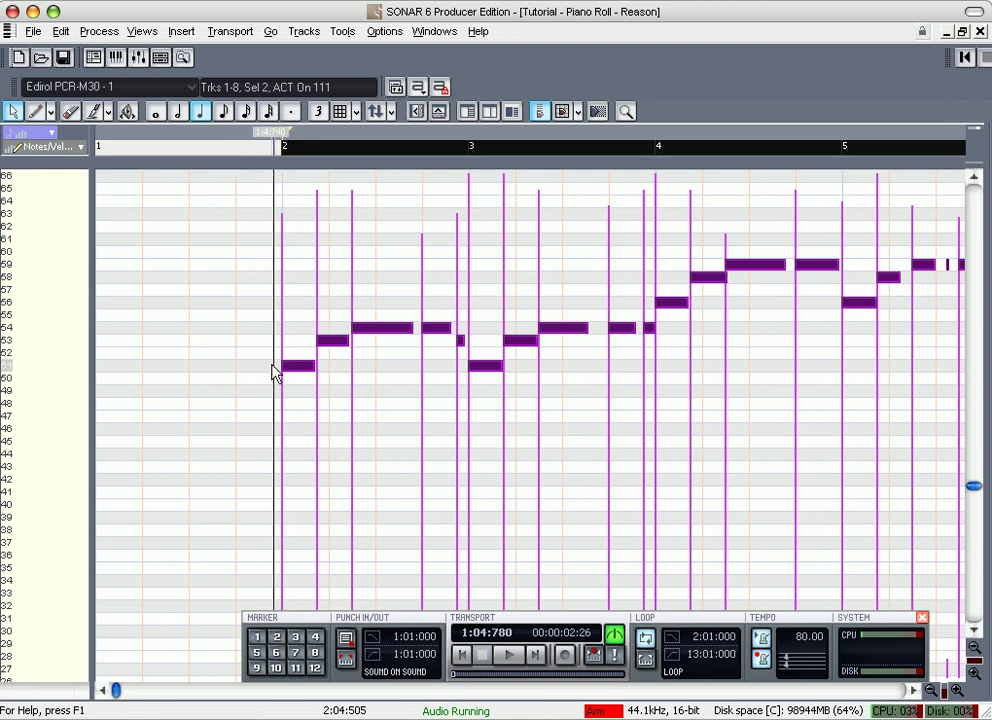
click(8, 367)
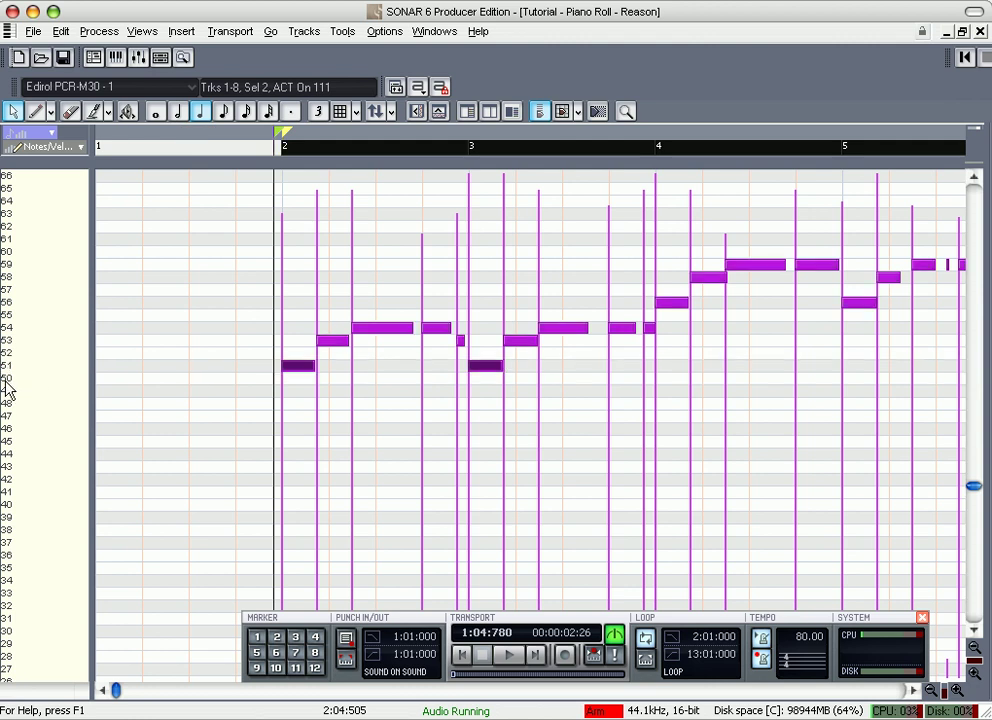
click(8, 386)
click(12, 408)
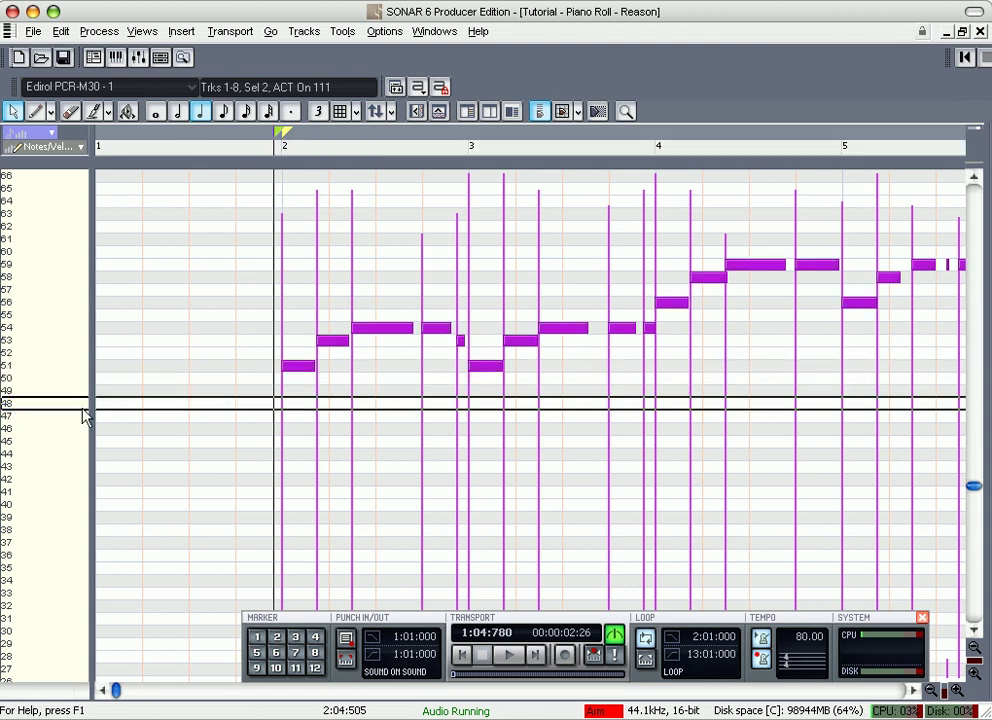
drag(290, 370, 296, 405)
key(ctrl+a)
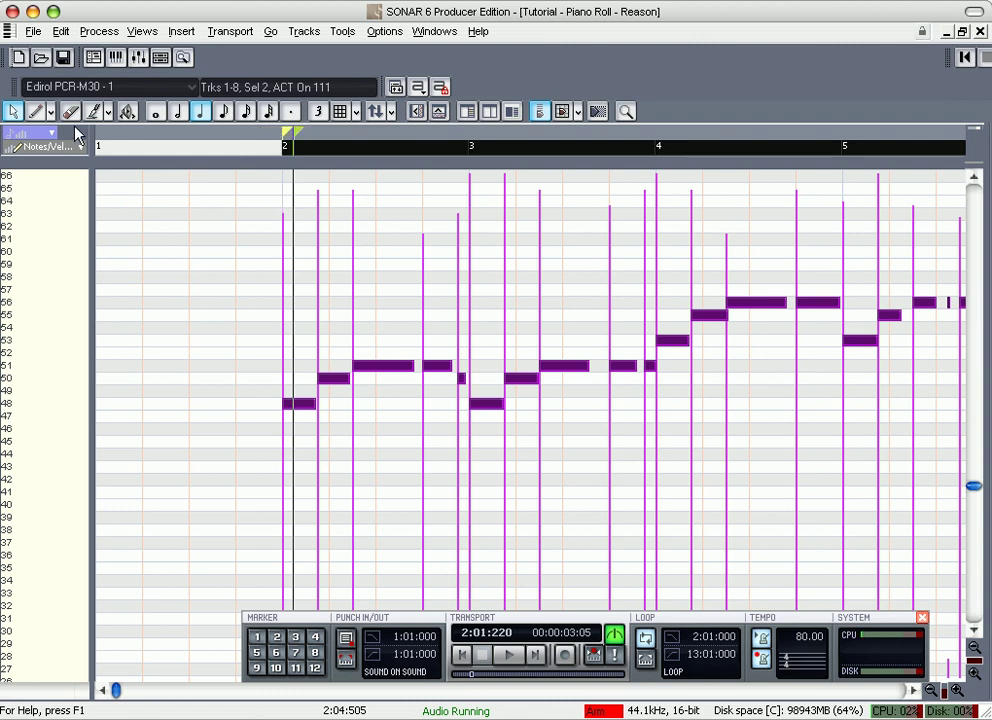
Step: Quantize the lowered notes to Sixteenth again and play the melody from just before measure 2
click(73, 37)
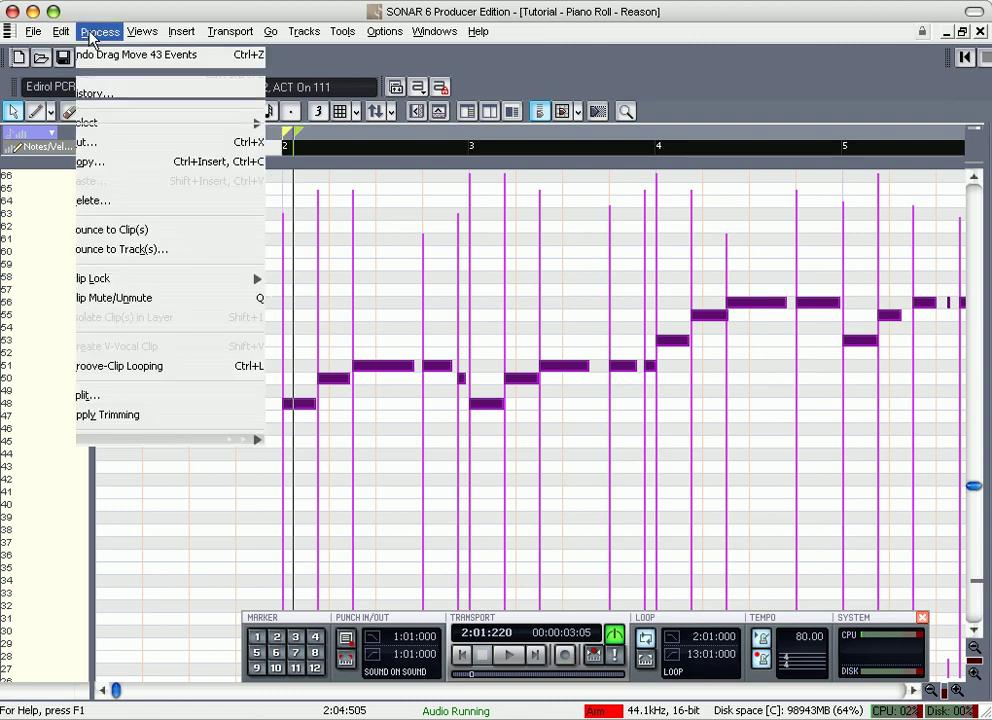
mouse_move(99, 31)
click(127, 151)
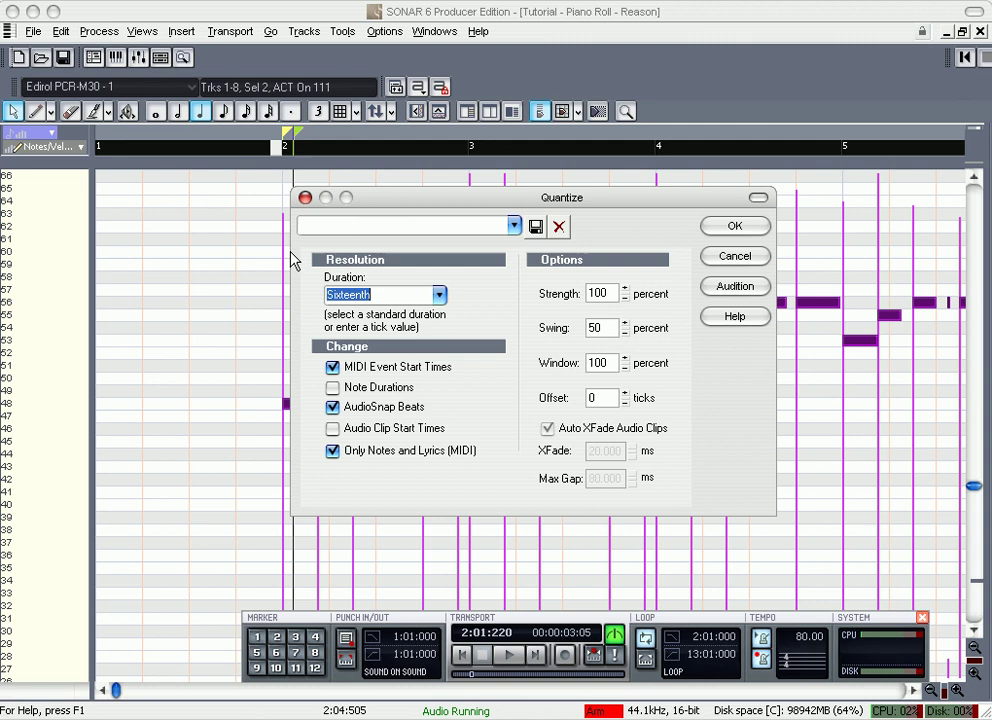
click(750, 240)
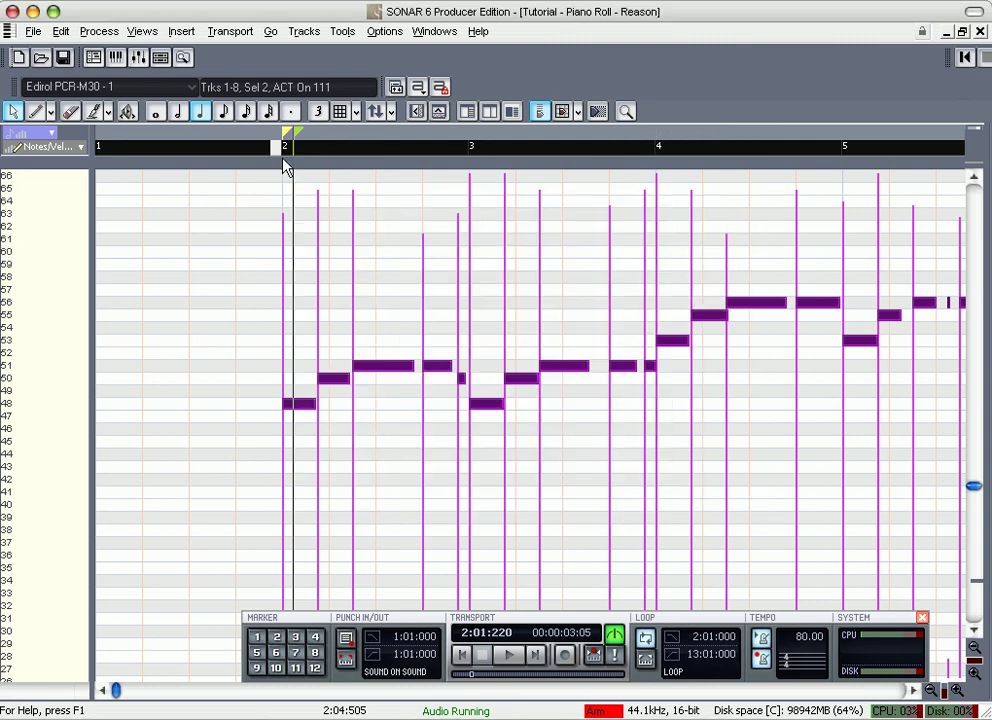
click(248, 148)
key(space)
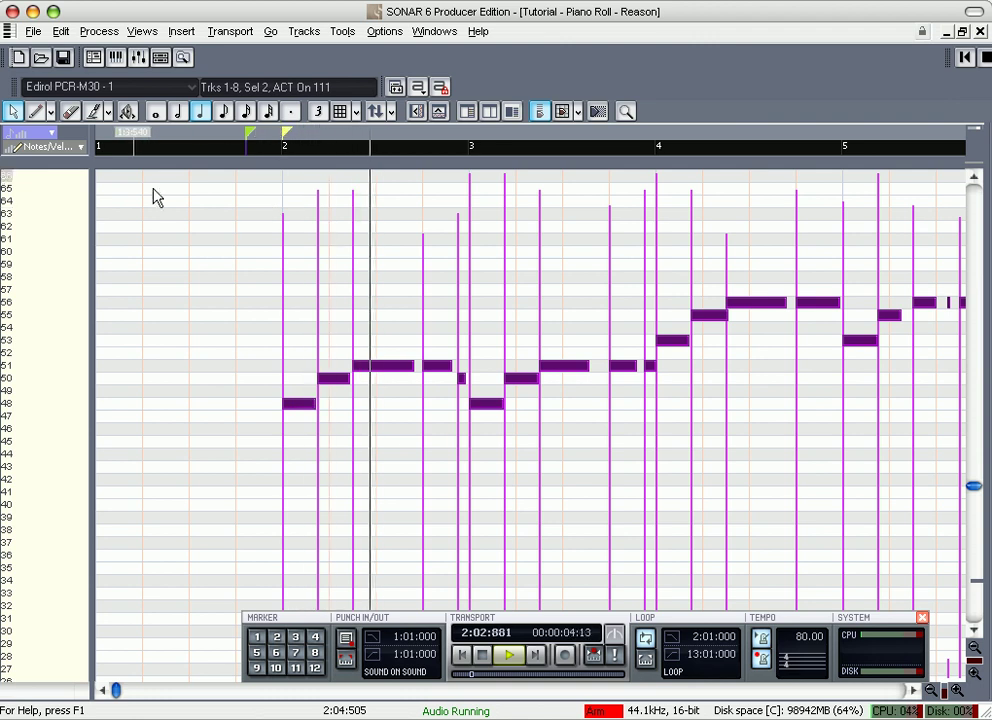
Step: Take the Piano Roll out of full size, dismiss it to reveal the Track view, and hide the floating transport controls
click(962, 31)
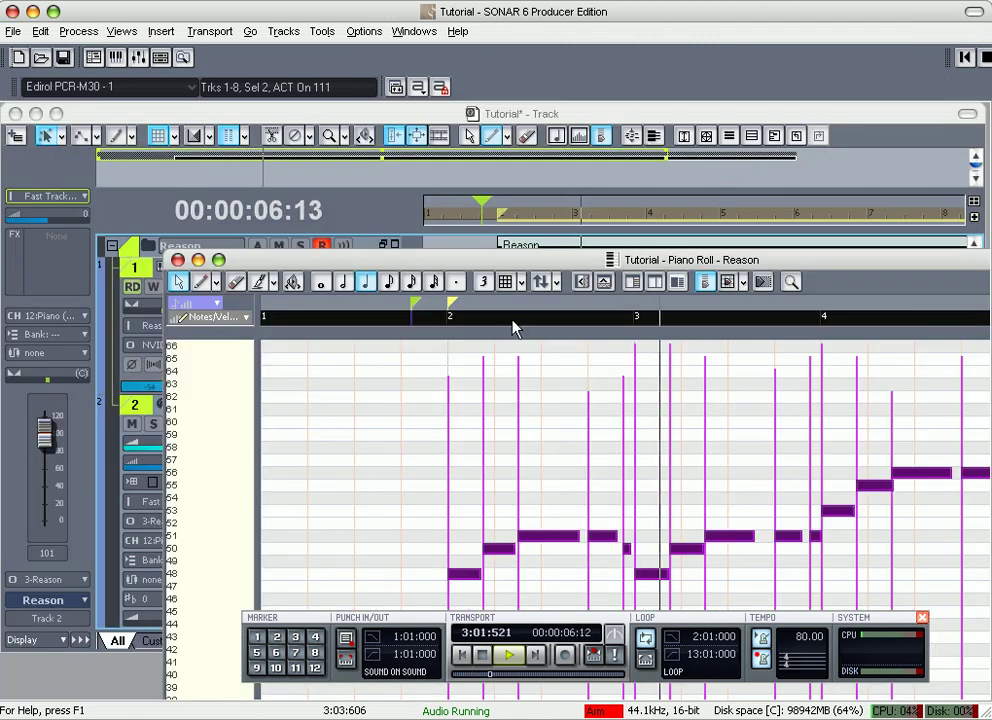
drag(628, 262, 507, 135)
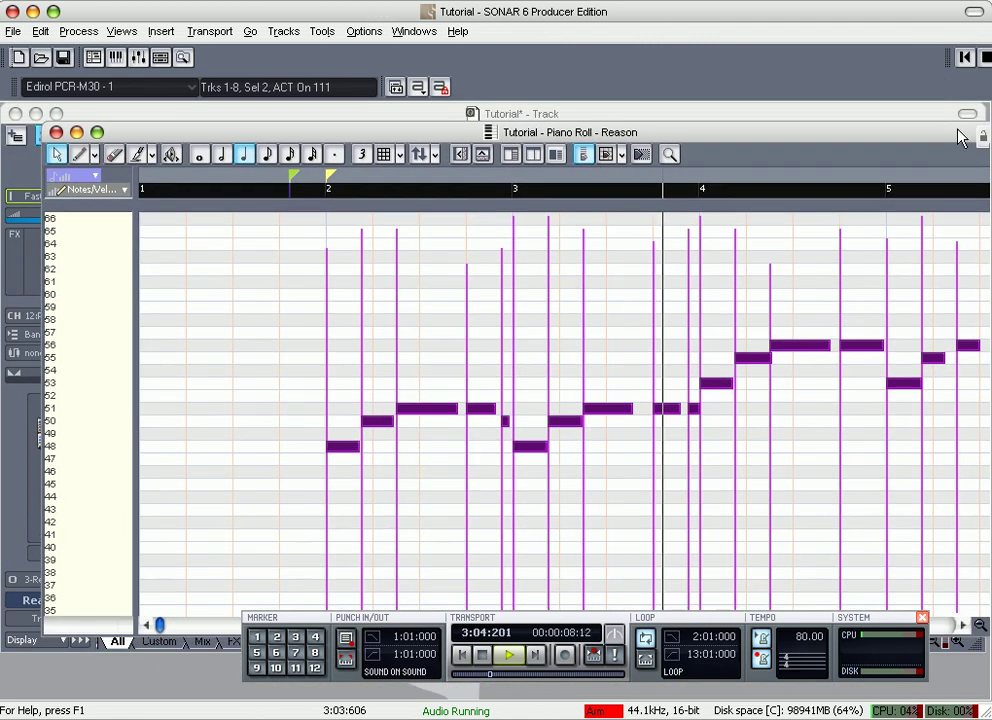
click(78, 134)
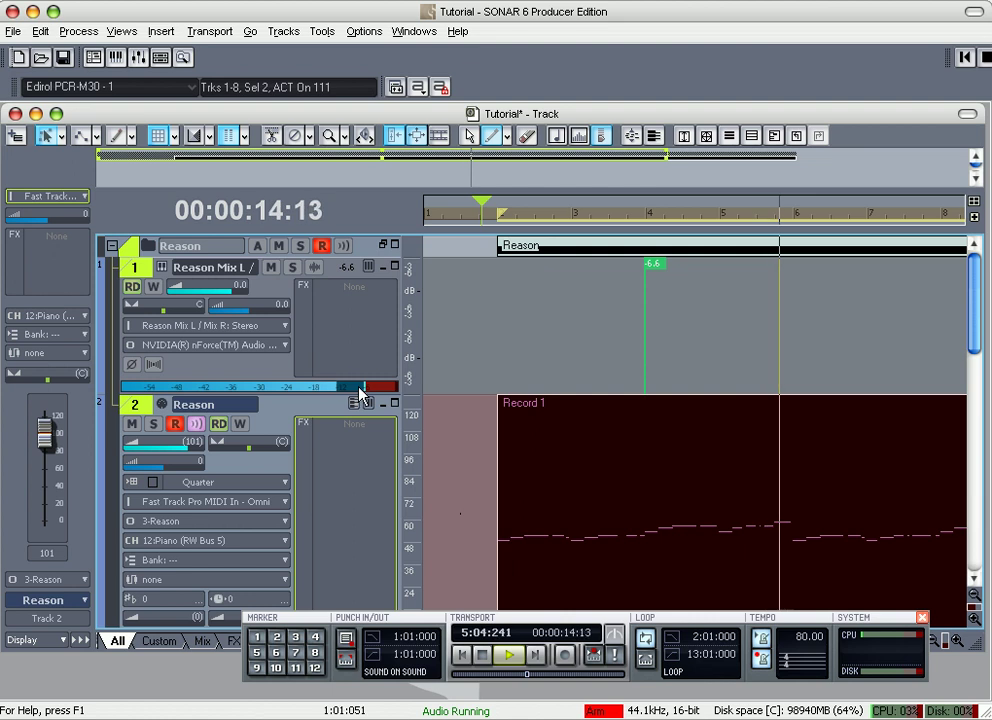
click(922, 617)
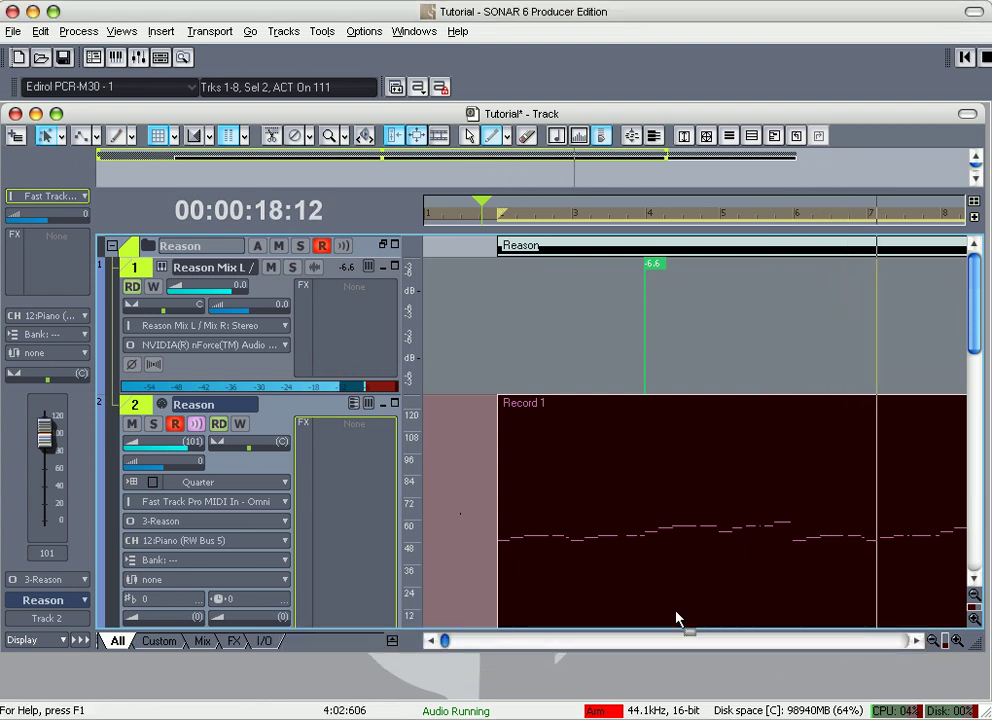
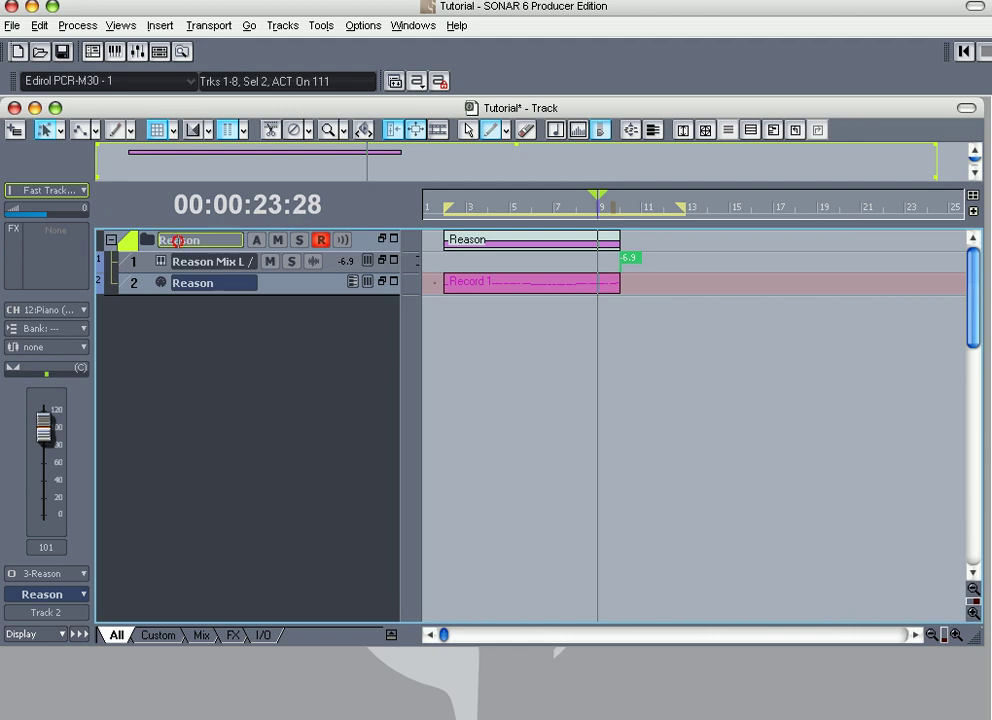
Step: Insert a new MIDI track from the Reason track folder
right_click(365, 243)
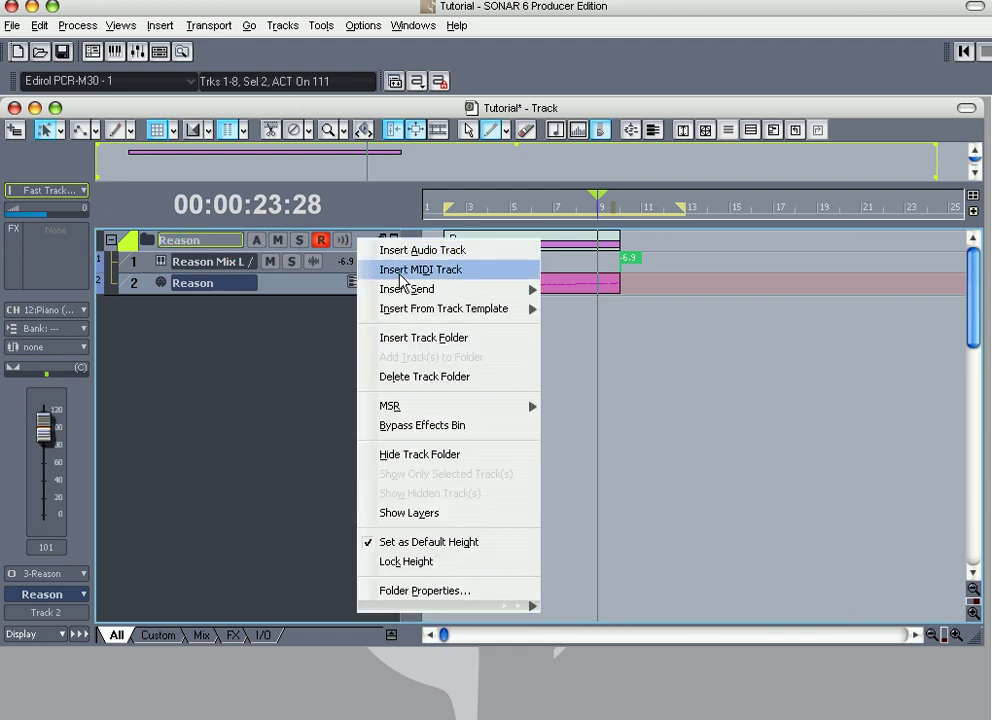
click(392, 270)
drag(130, 240, 137, 259)
double_click(328, 240)
click(340, 247)
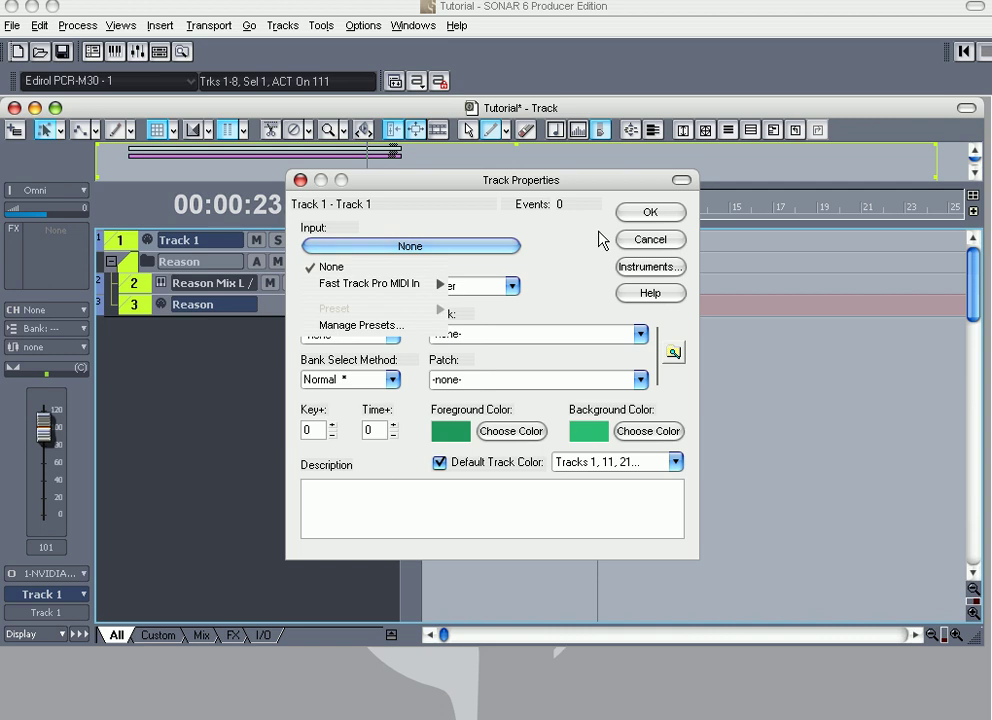
click(647, 242)
Step: Move the new MIDI track into the Reason folder below the existing tracks and rename it Strings
click(341, 246)
drag(341, 246, 346, 302)
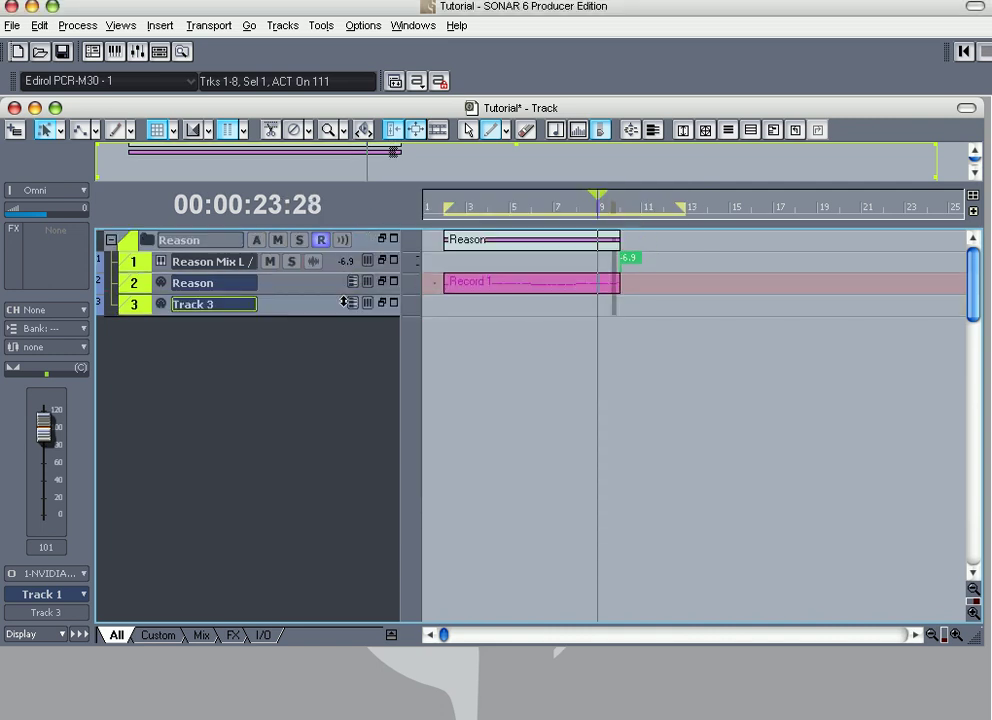
double_click(226, 305)
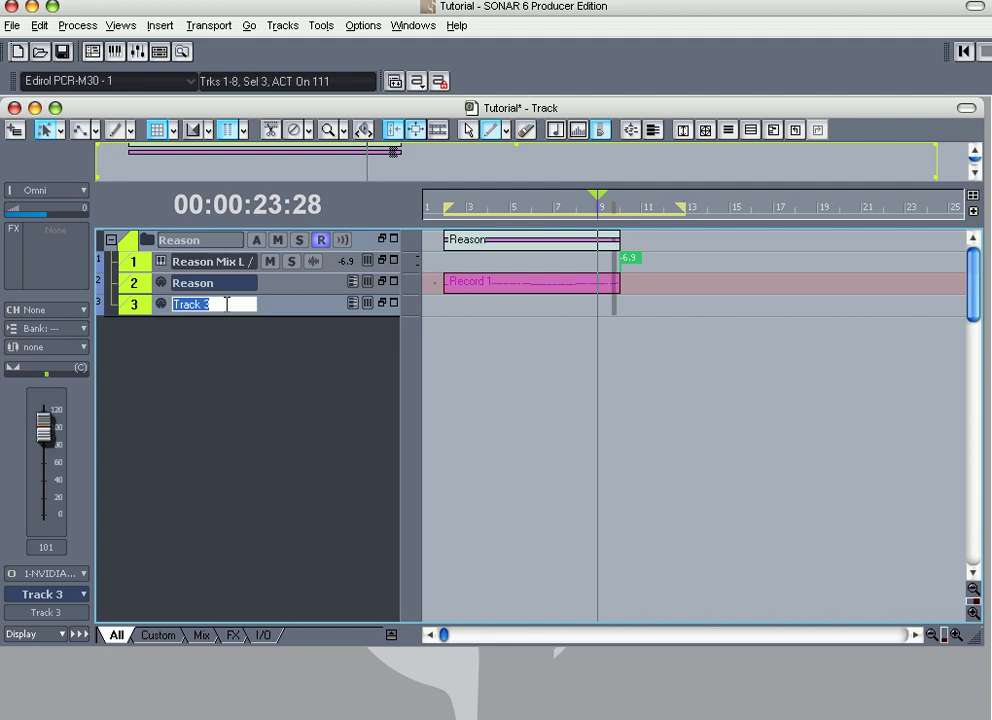
text(Strings)
key(Return)
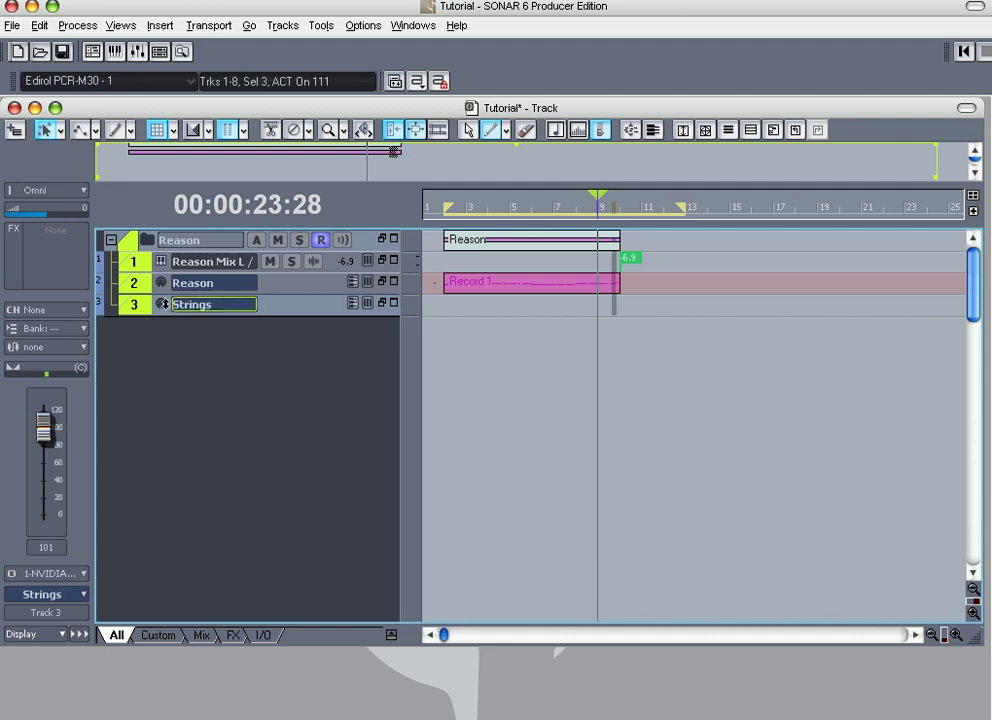
Step: Rename the MIDI track holding the recorded clip as Piano
double_click(213, 283)
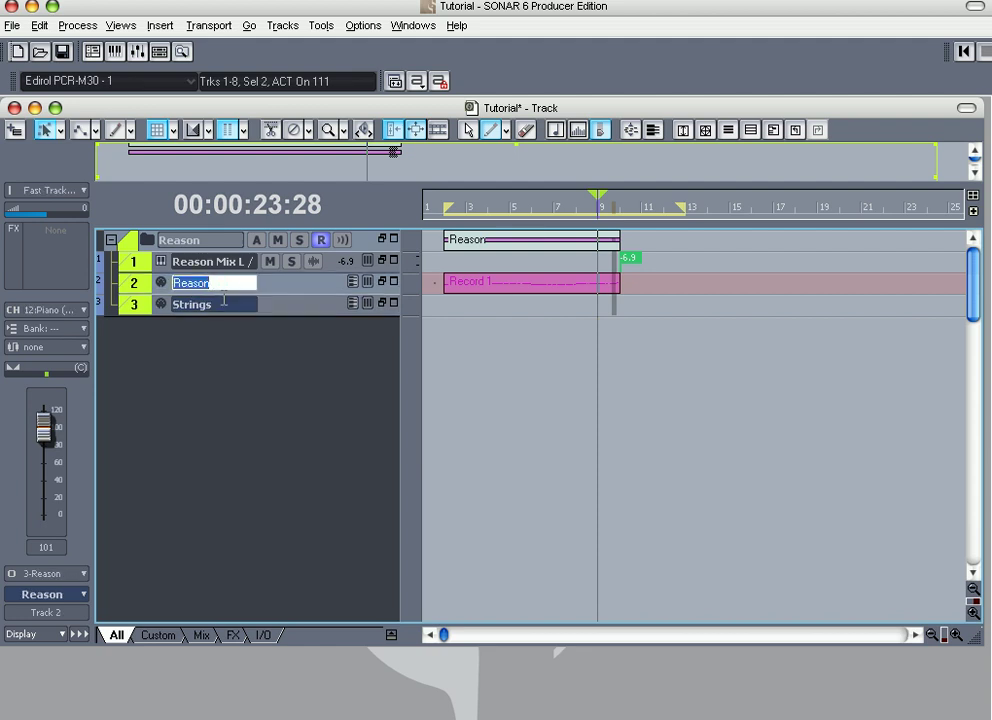
text(Piano)
key(Return)
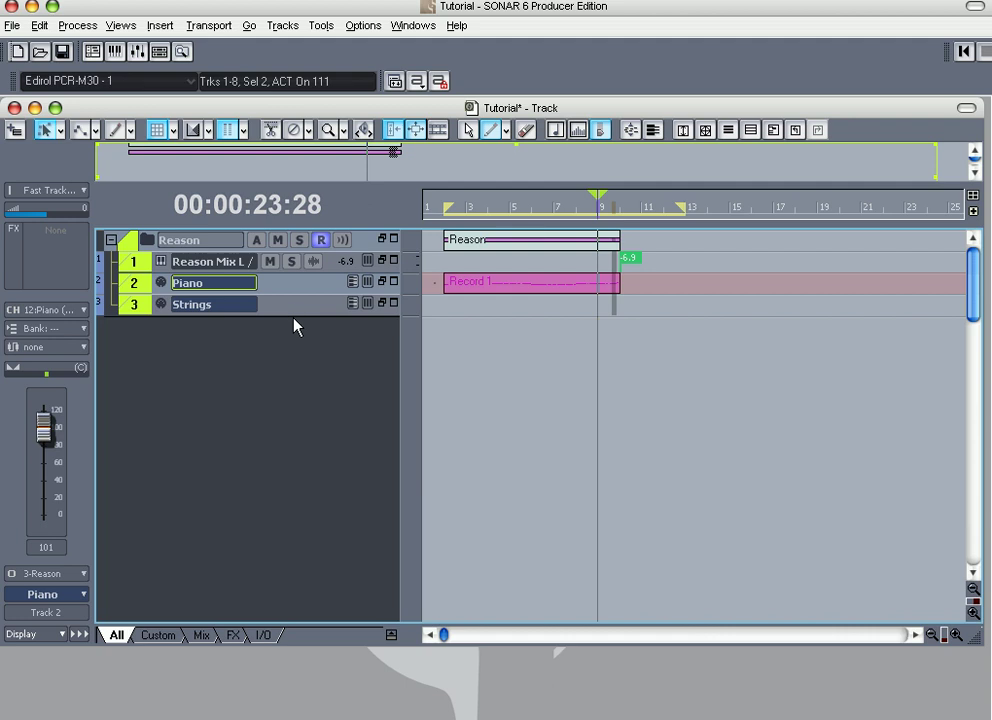
Step: Expand the Strings track to show its controls and set its input to Fast Track Pro MIDI In - Omni
drag(295, 314, 340, 573)
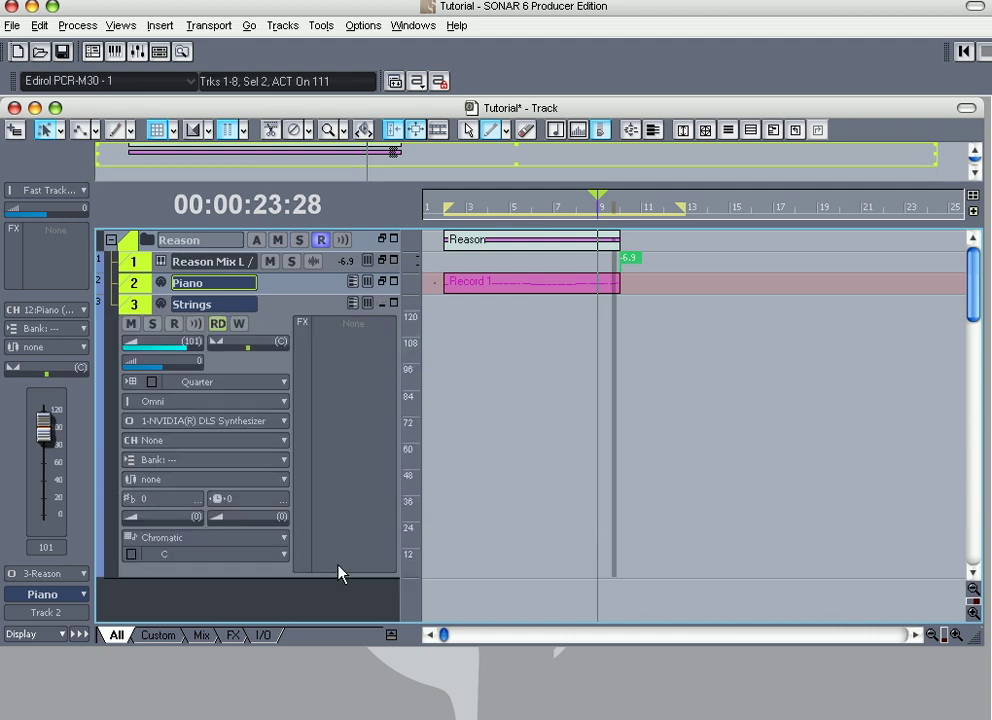
click(207, 408)
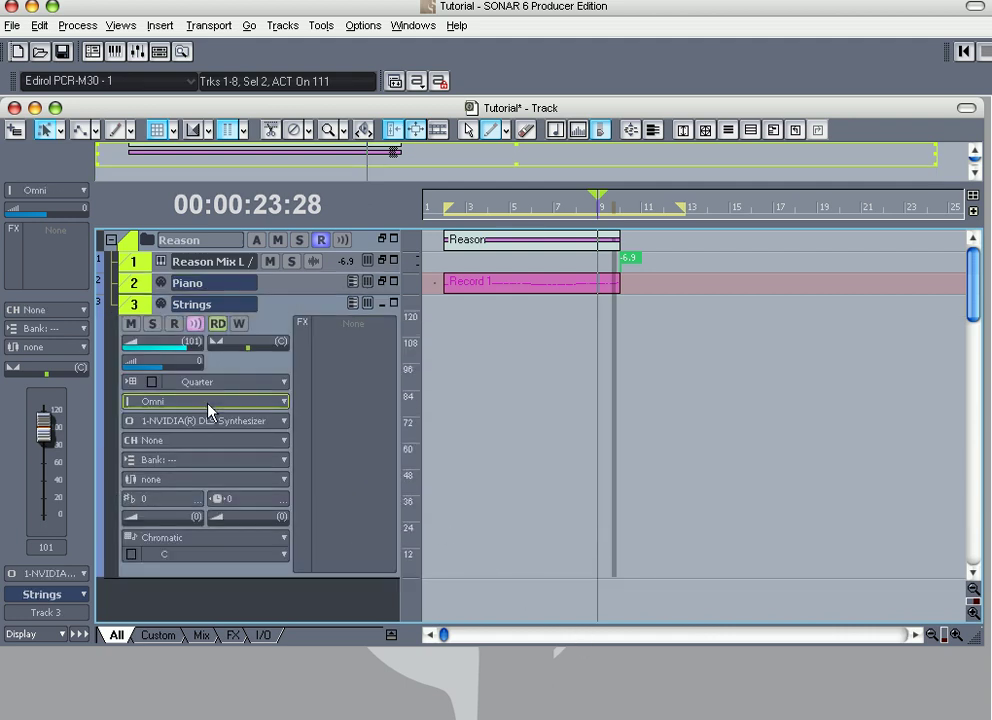
click(286, 400)
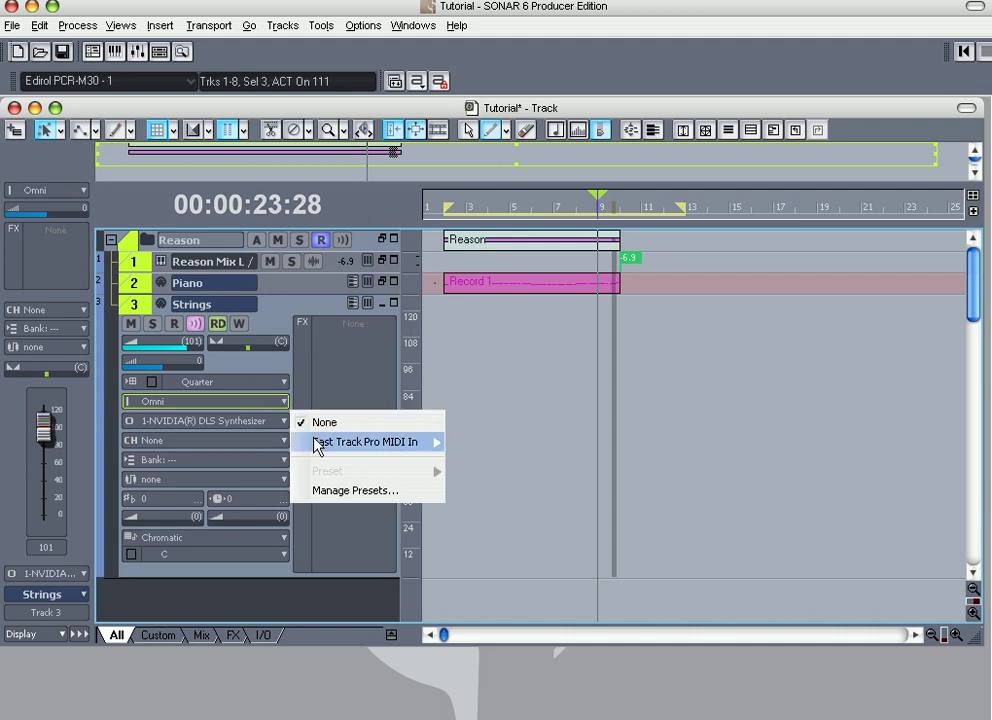
mouse_move(317, 442)
click(485, 132)
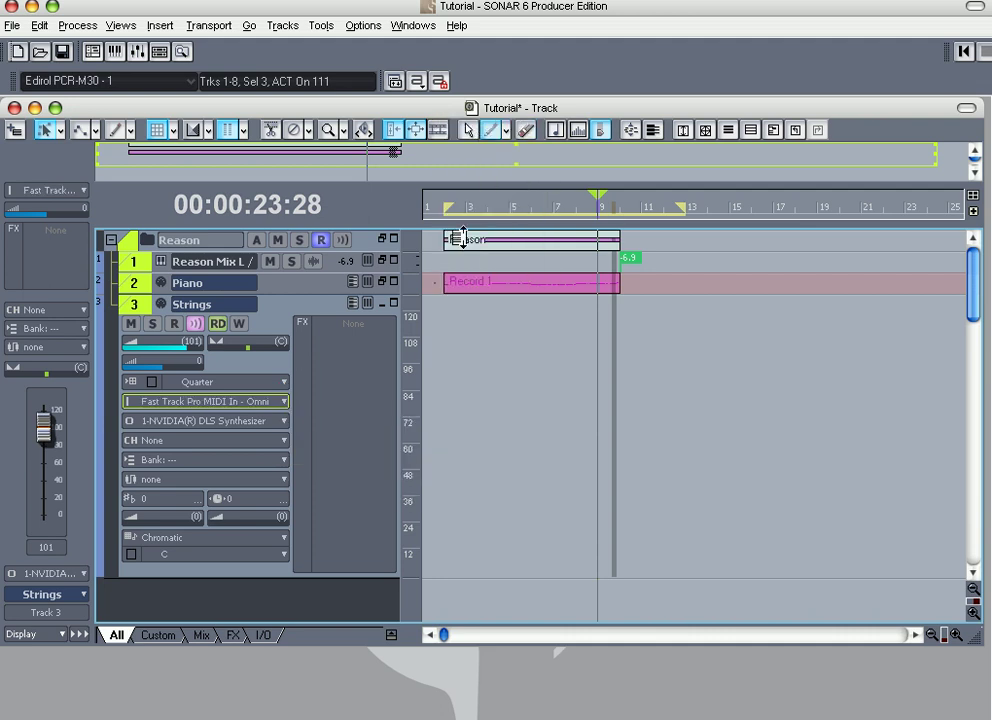
click(284, 401)
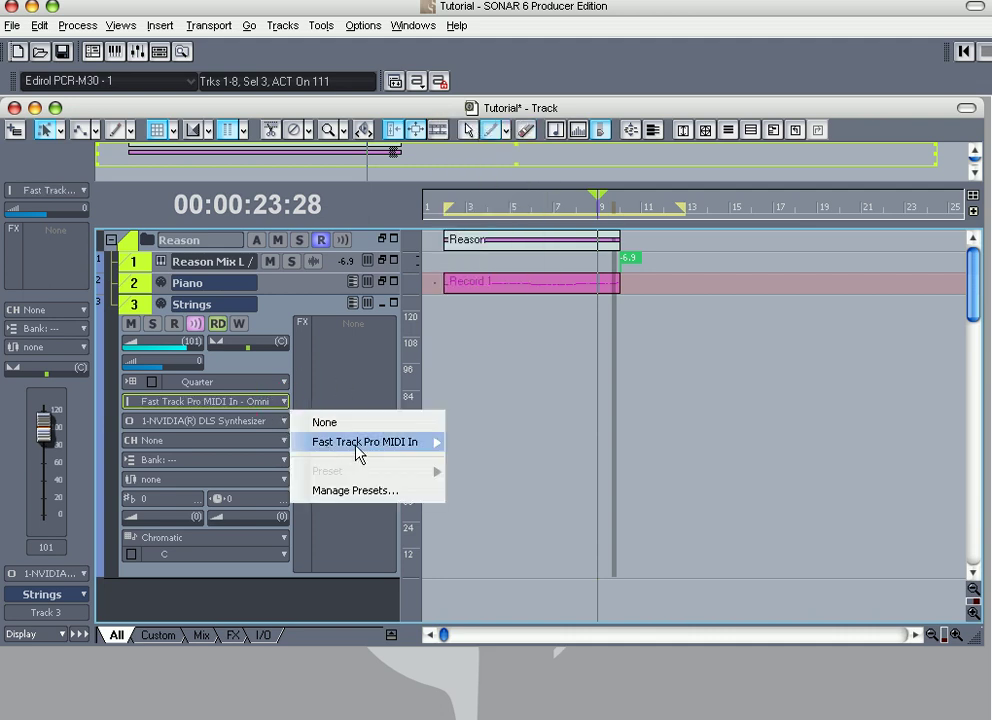
mouse_move(435, 442)
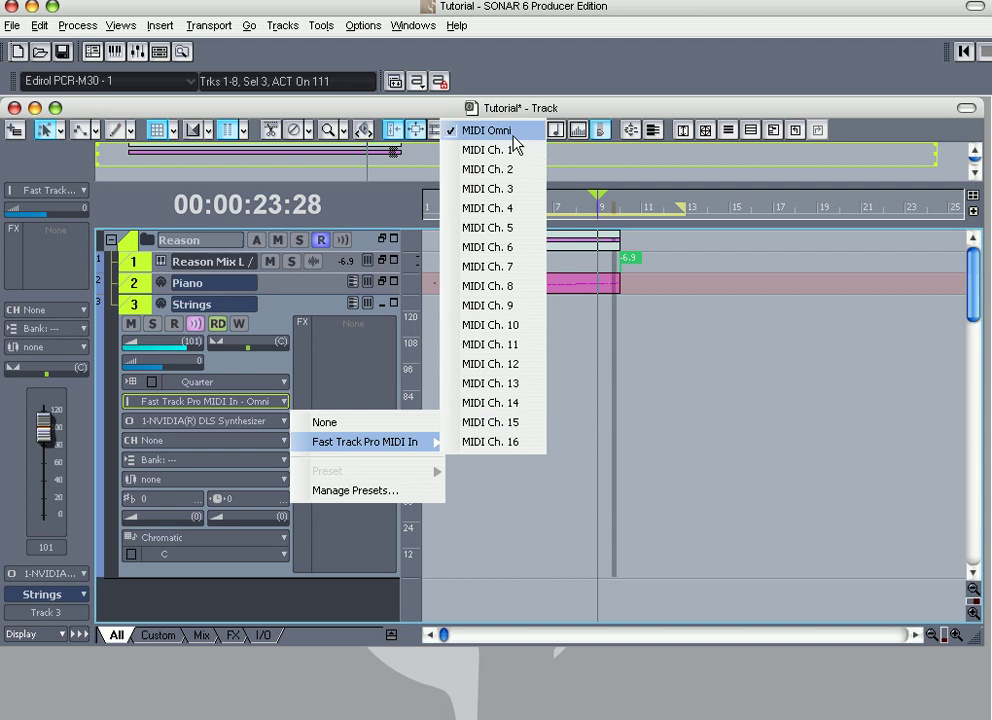
click(212, 298)
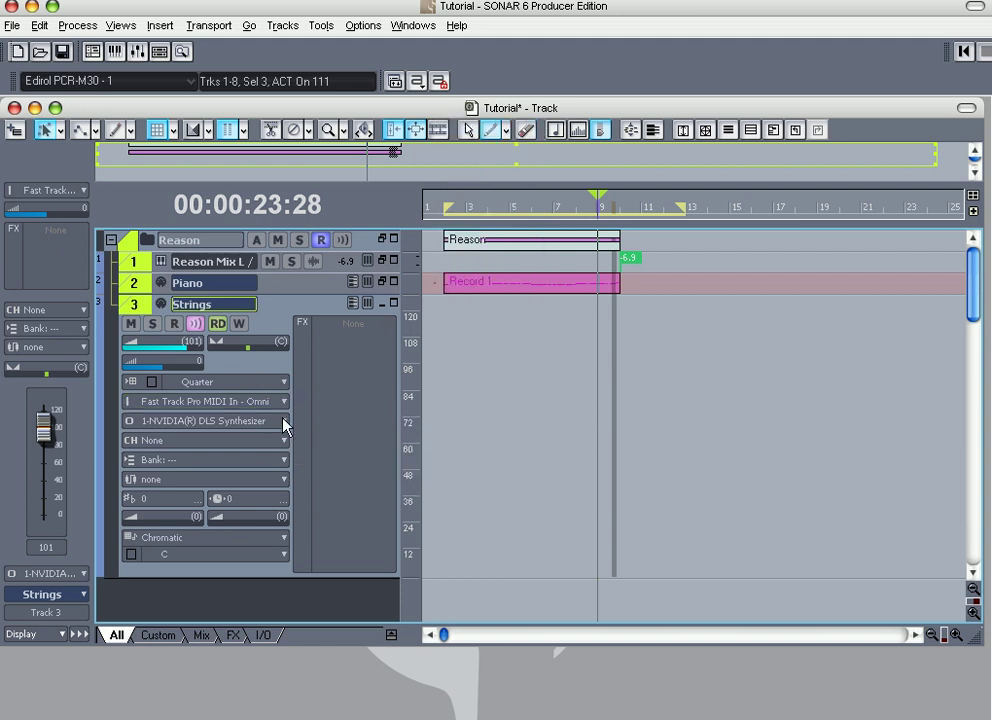
Step: Route the Strings track's output to 3-Reason and set its channel to 13:Strings (RW Bus 5)
click(285, 421)
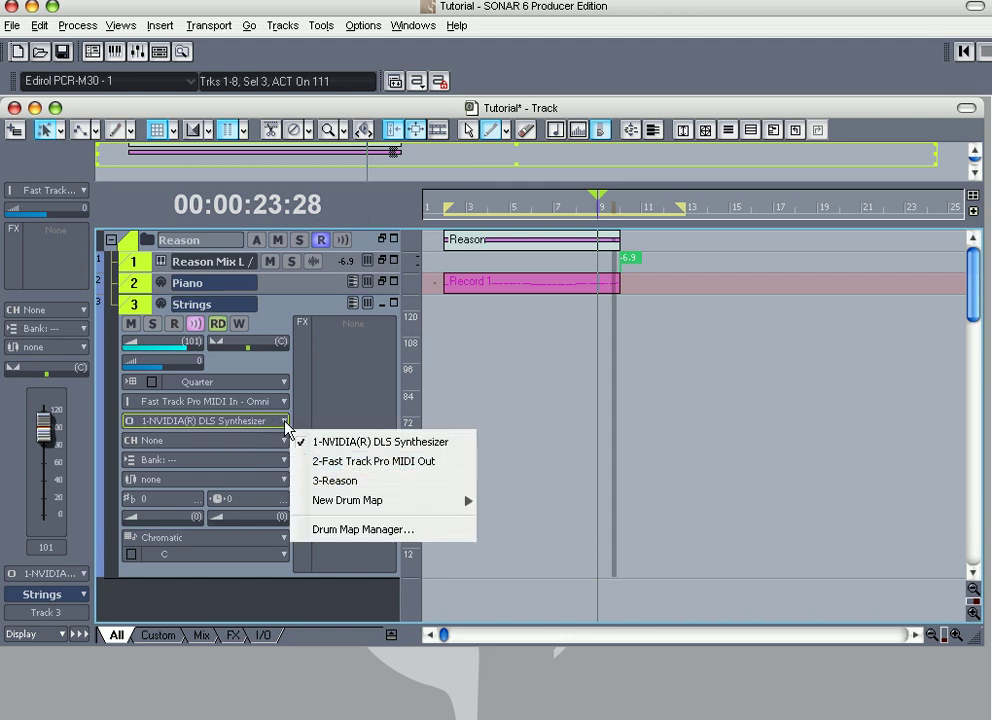
click(334, 482)
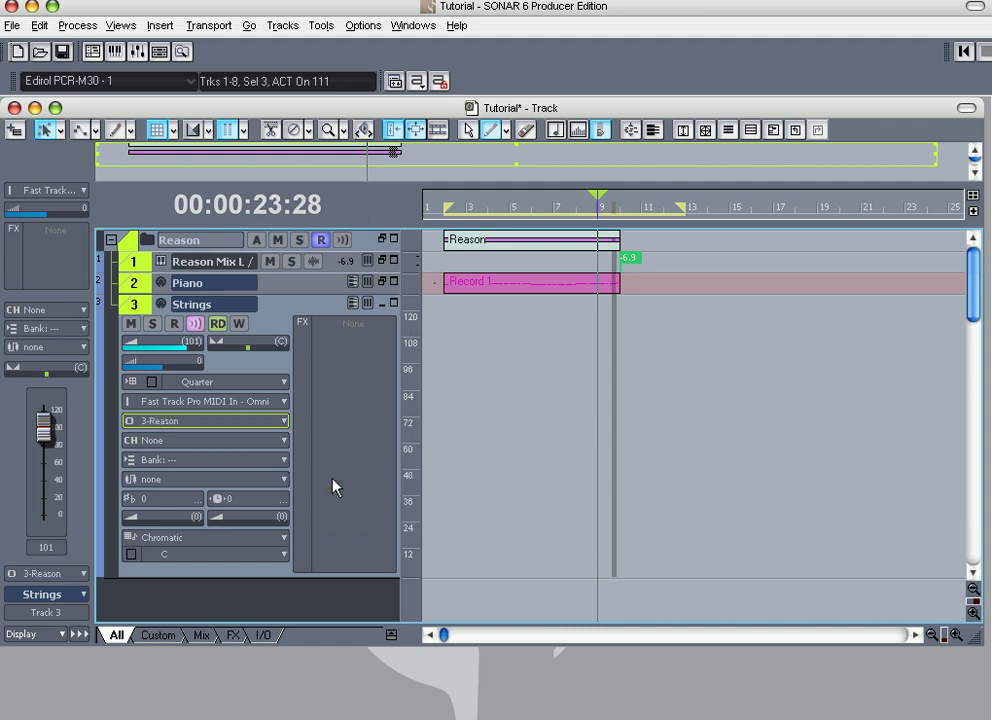
click(284, 442)
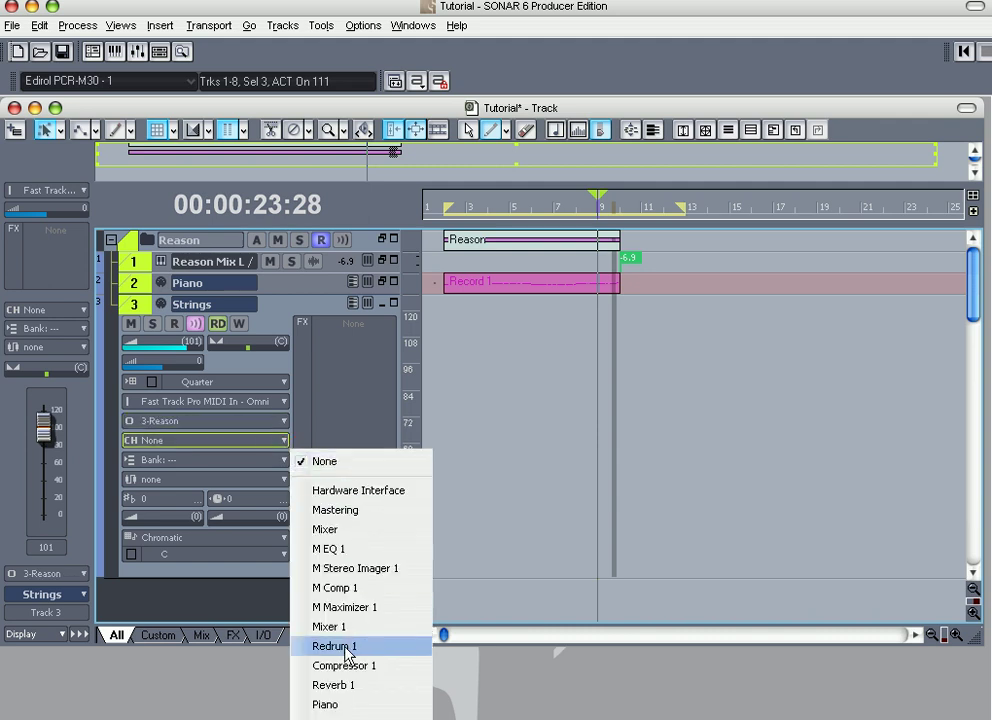
click(330, 717)
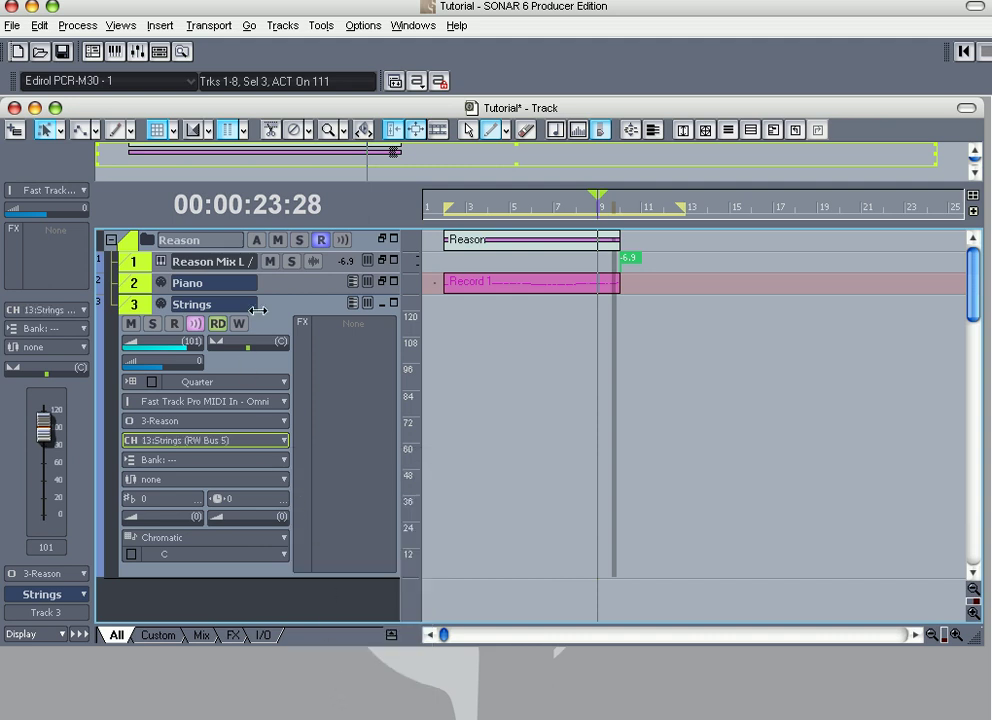
click(284, 440)
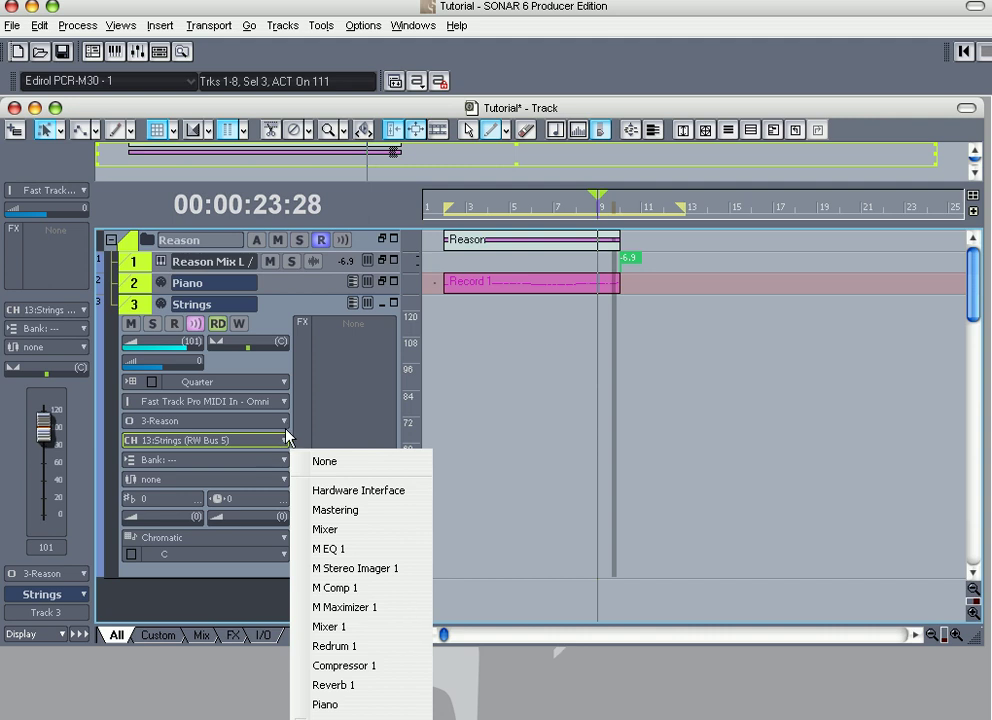
click(285, 421)
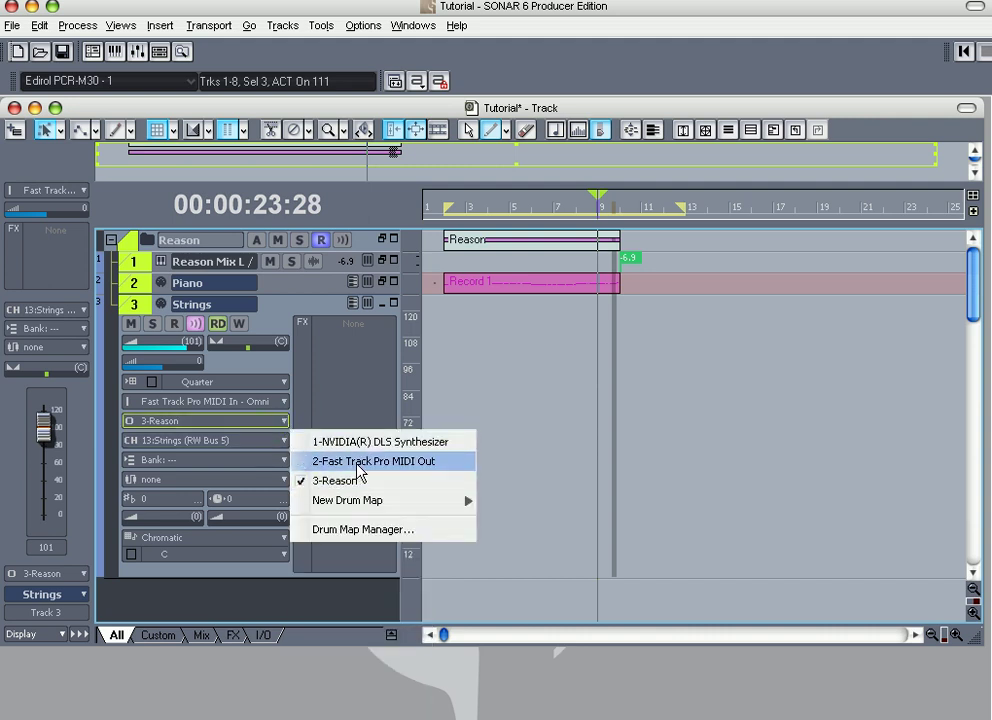
click(372, 381)
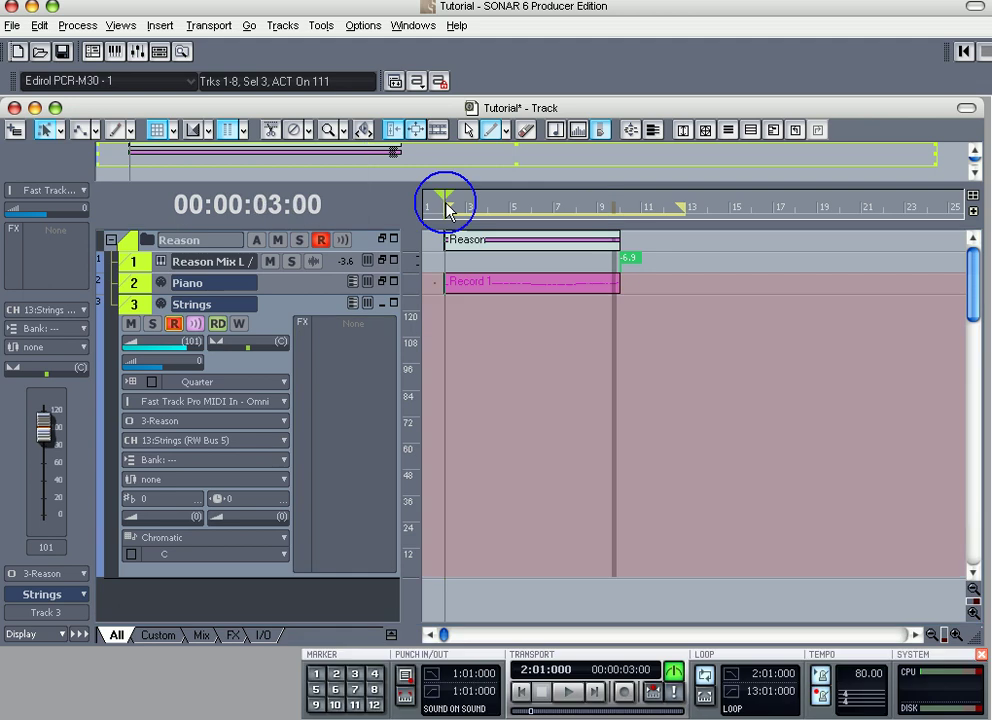
Step: Insert a marker named Intro on the timeline at 2:01:000
right_click(440, 201)
click(480, 224)
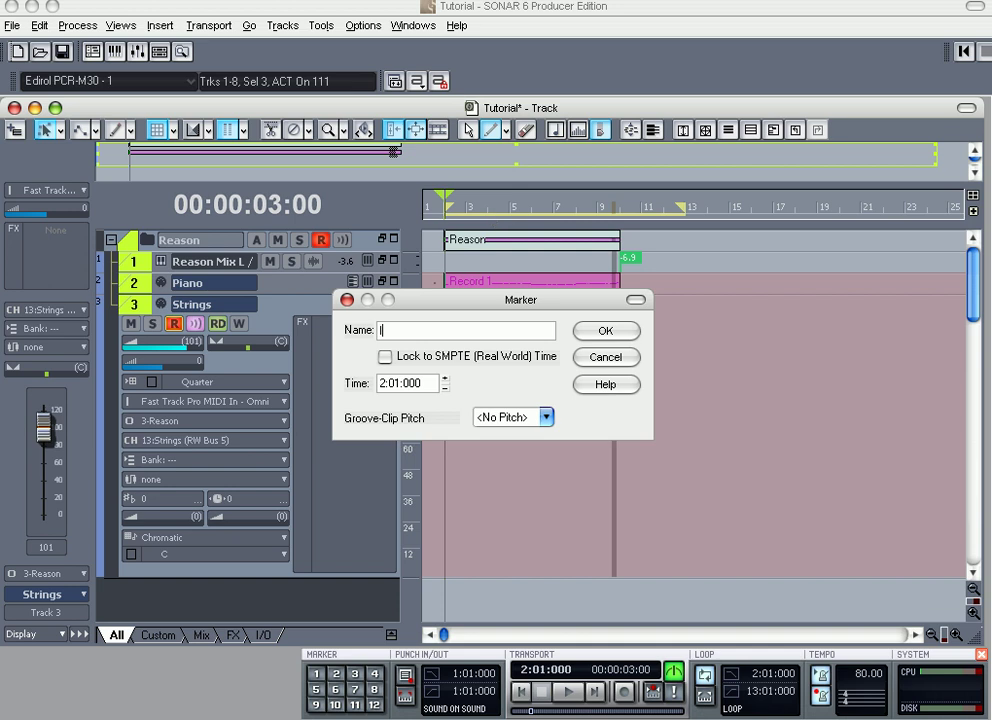
key(Return)
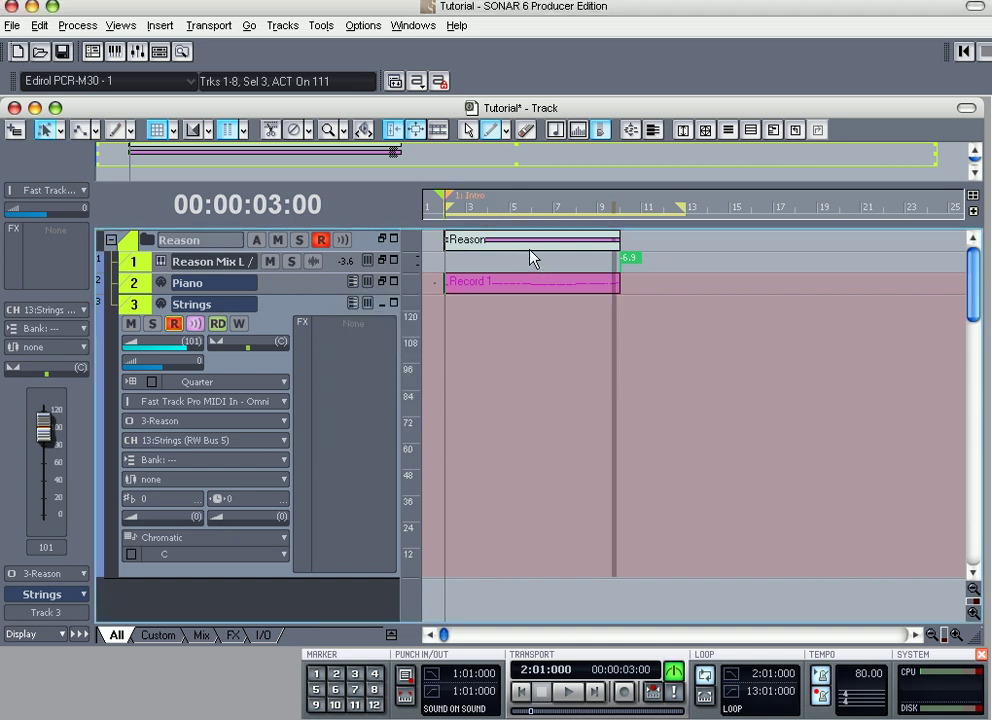
Step: Rewind the project, record the Strings part on the armed Strings track, and stop recording
key(w)
click(625, 693)
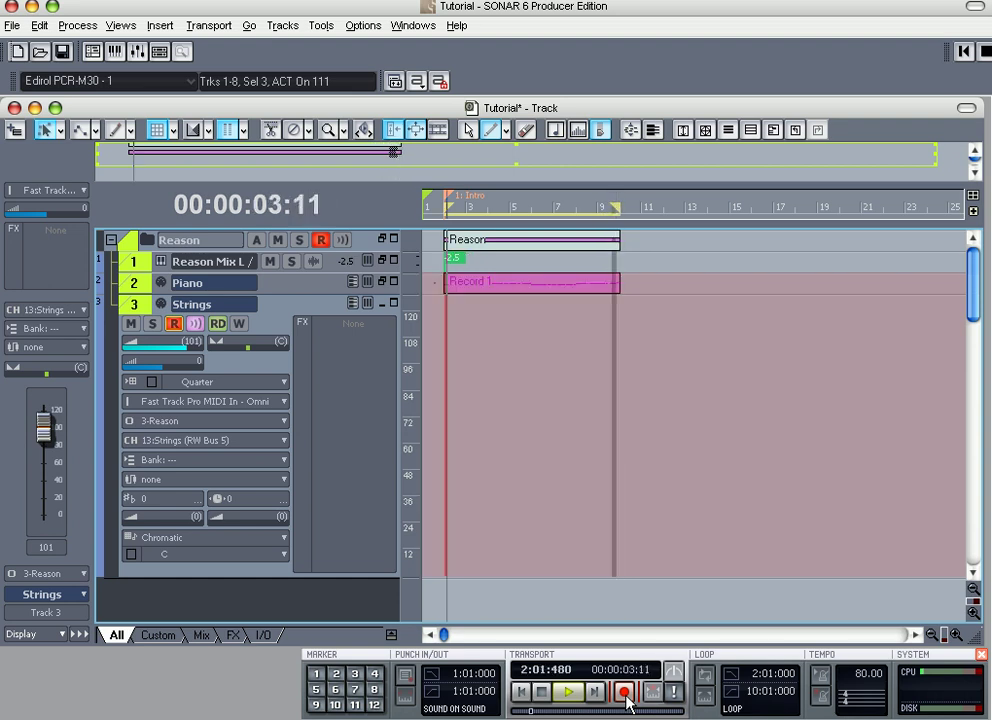
click(547, 695)
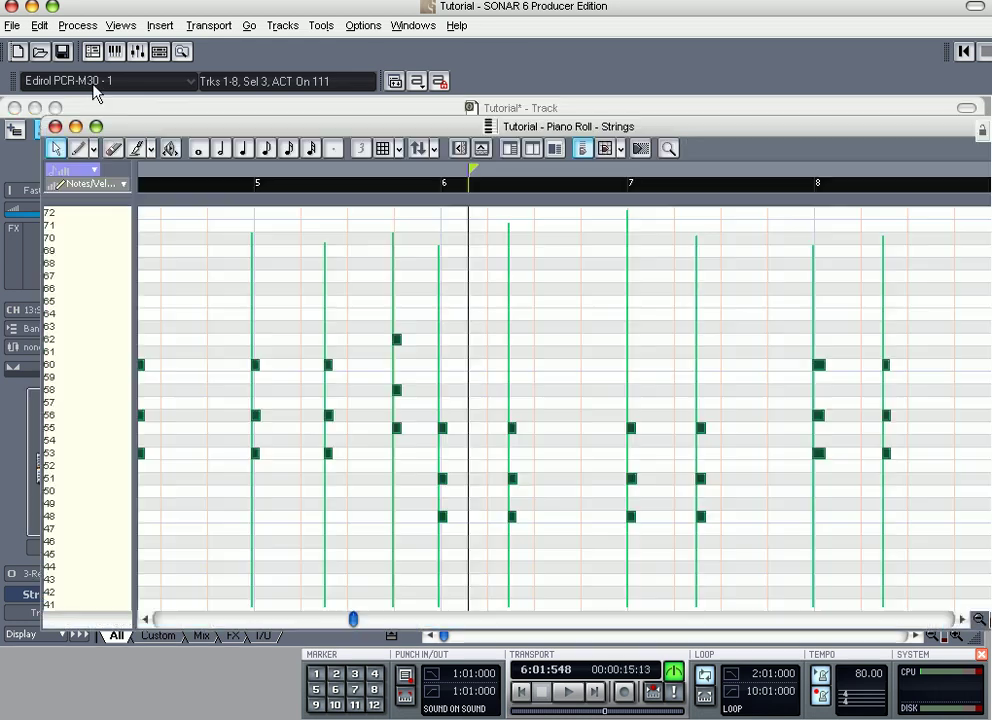
Step: Select all the Strings notes in the Piano Roll, quantize them, and close the Piano Roll
key(space)
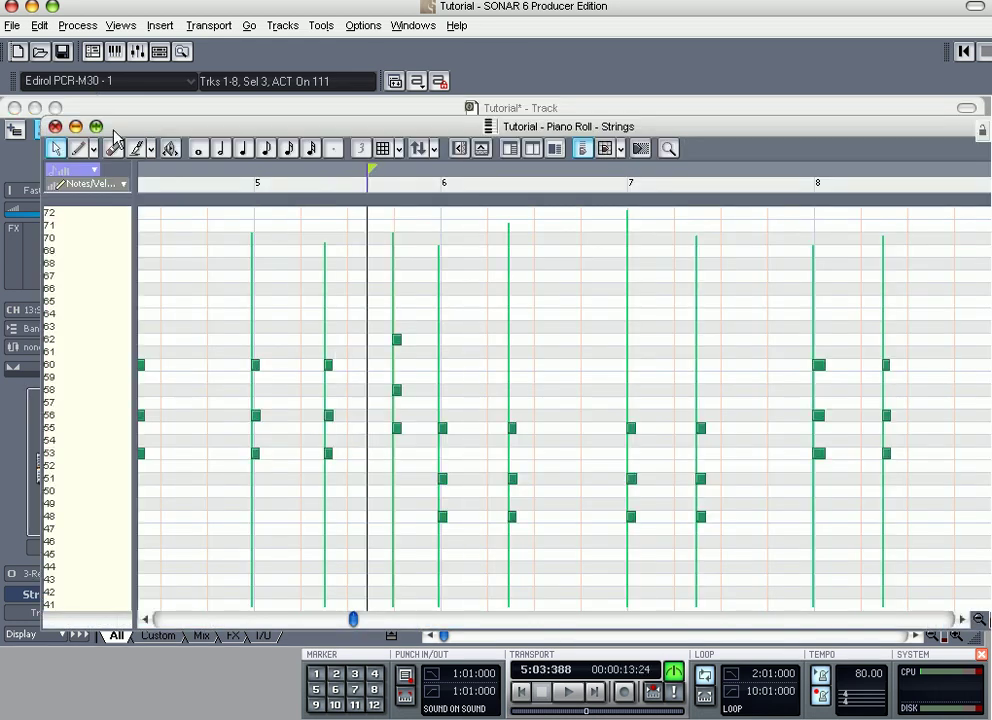
click(318, 341)
drag(318, 341, 366, 520)
click(337, 514)
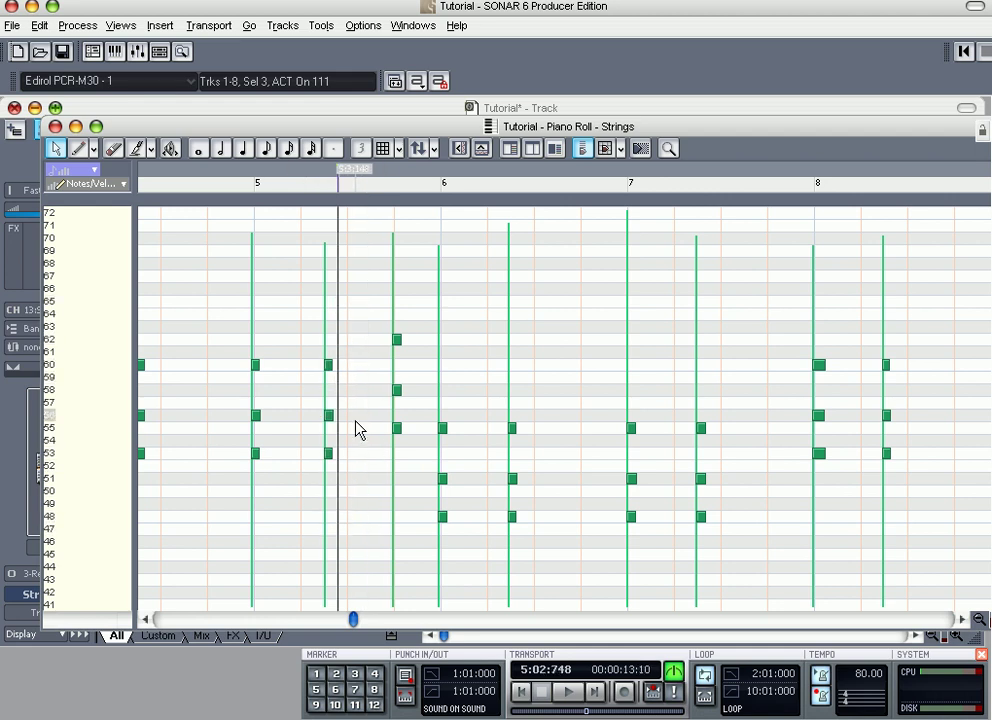
key(ctrl+a)
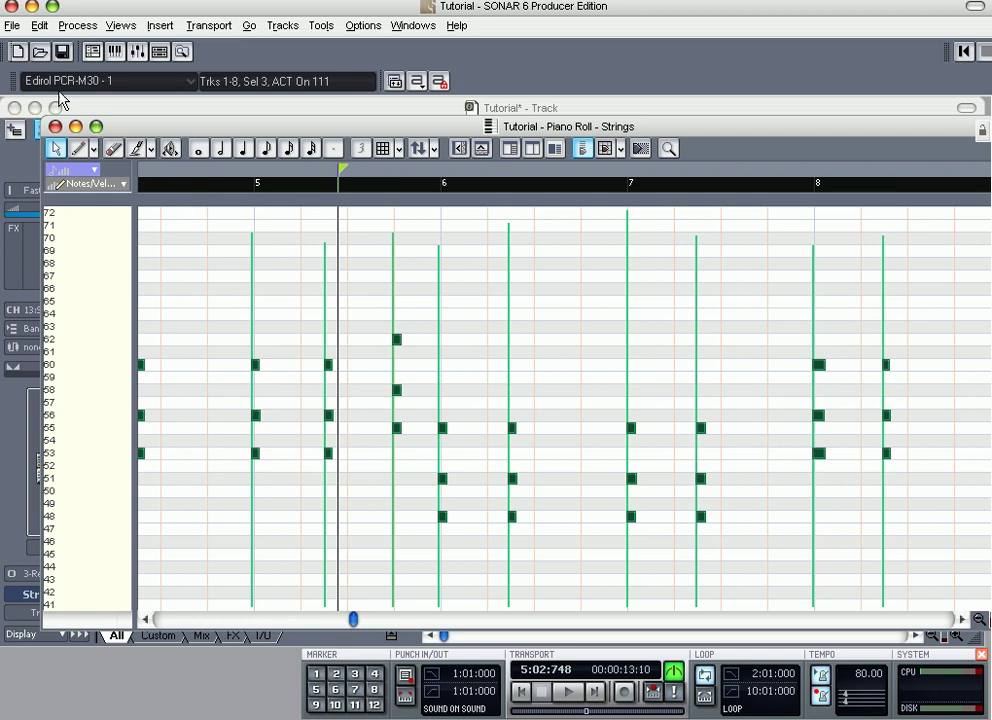
click(78, 25)
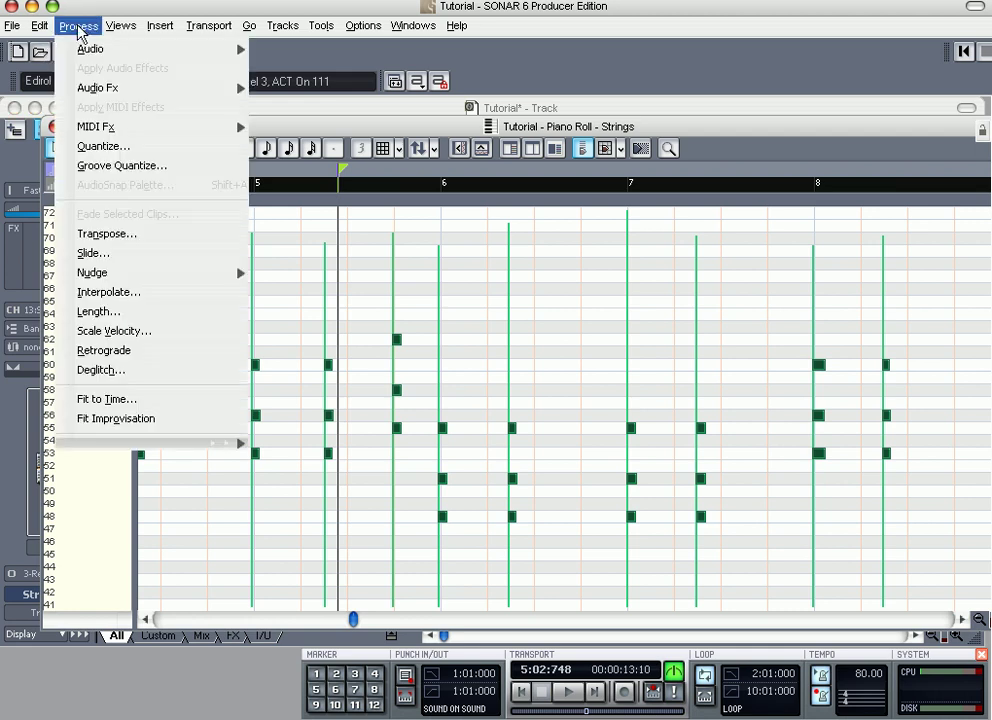
click(130, 147)
click(732, 231)
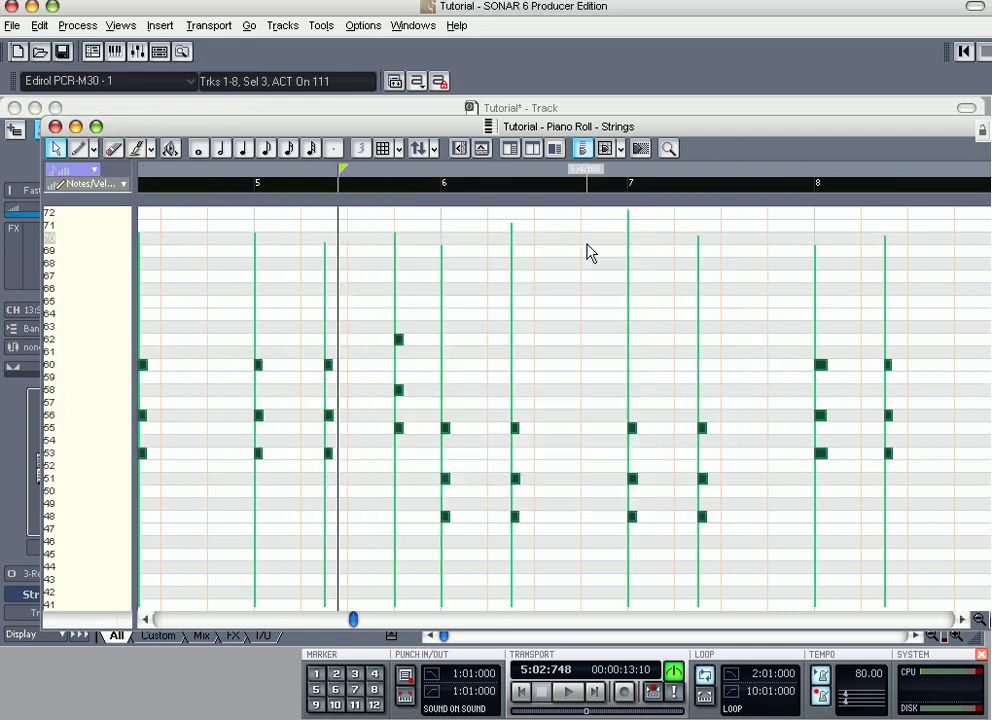
key(ctrl+F4)
Step: Add the Cakewalk FX Echo Delay MIDI plug-in to the Piano track's effects bin and close its settings window
right_click(330, 339)
mouse_move(380, 383)
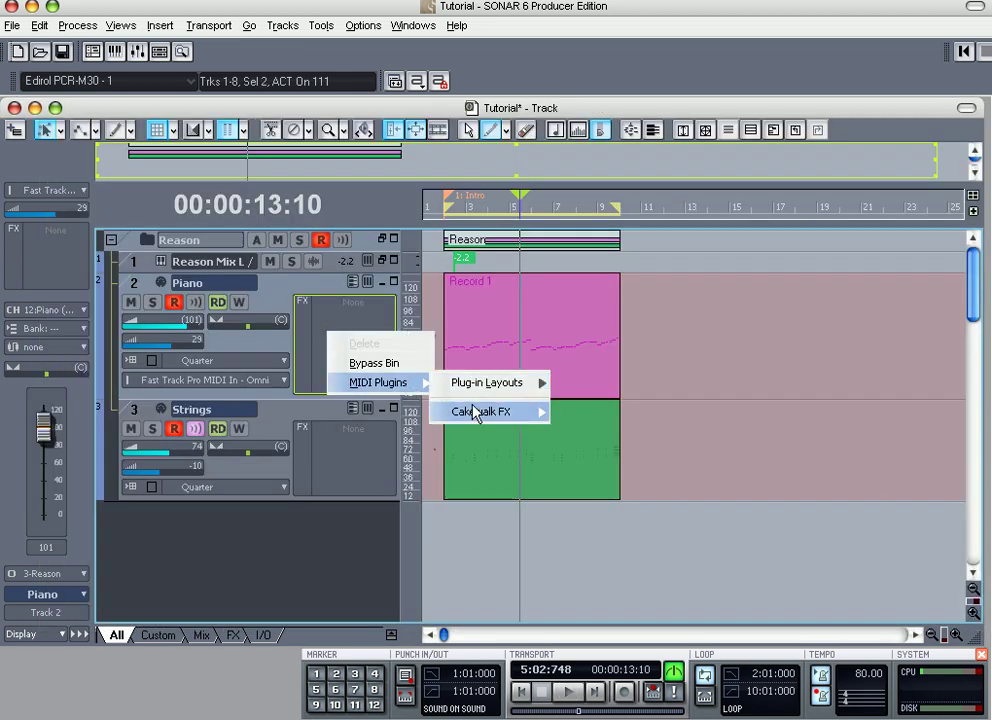
mouse_move(478, 412)
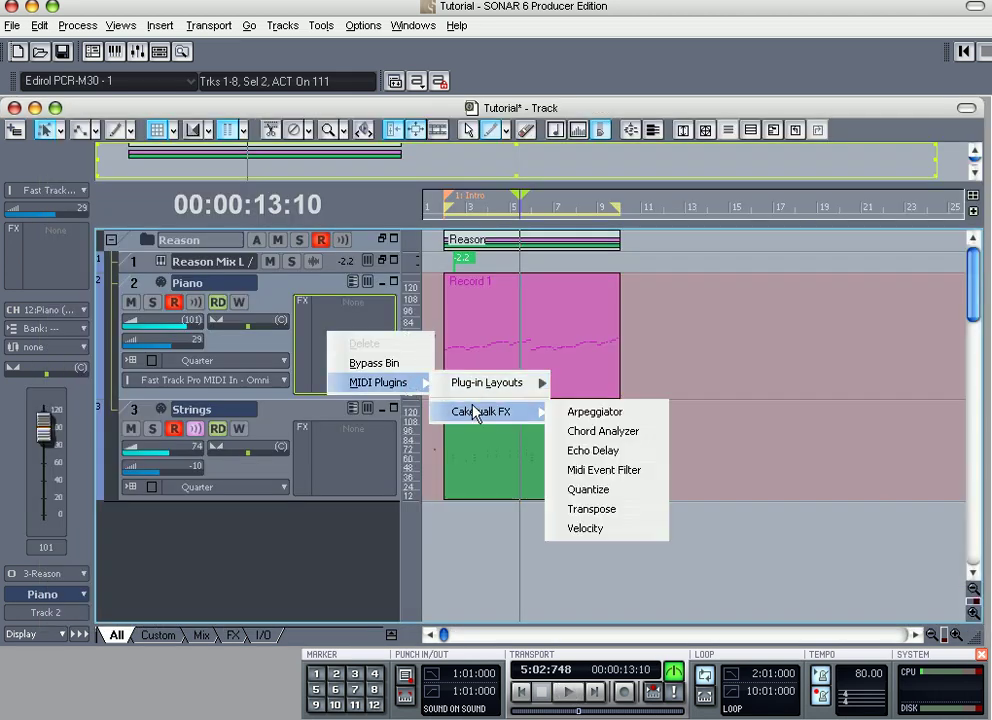
click(606, 451)
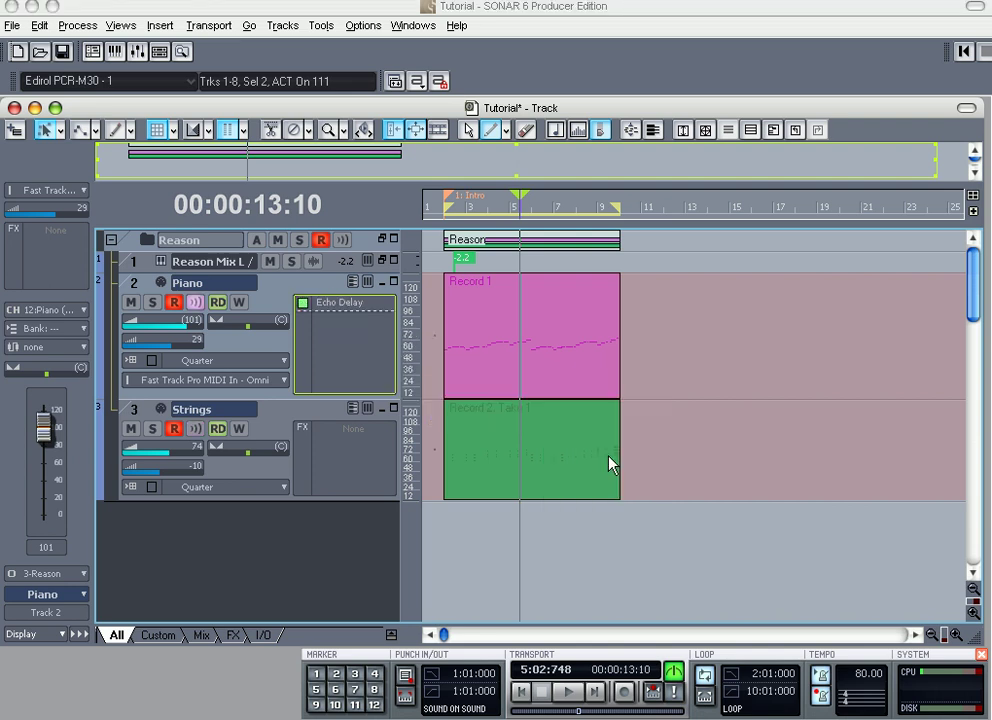
click(624, 238)
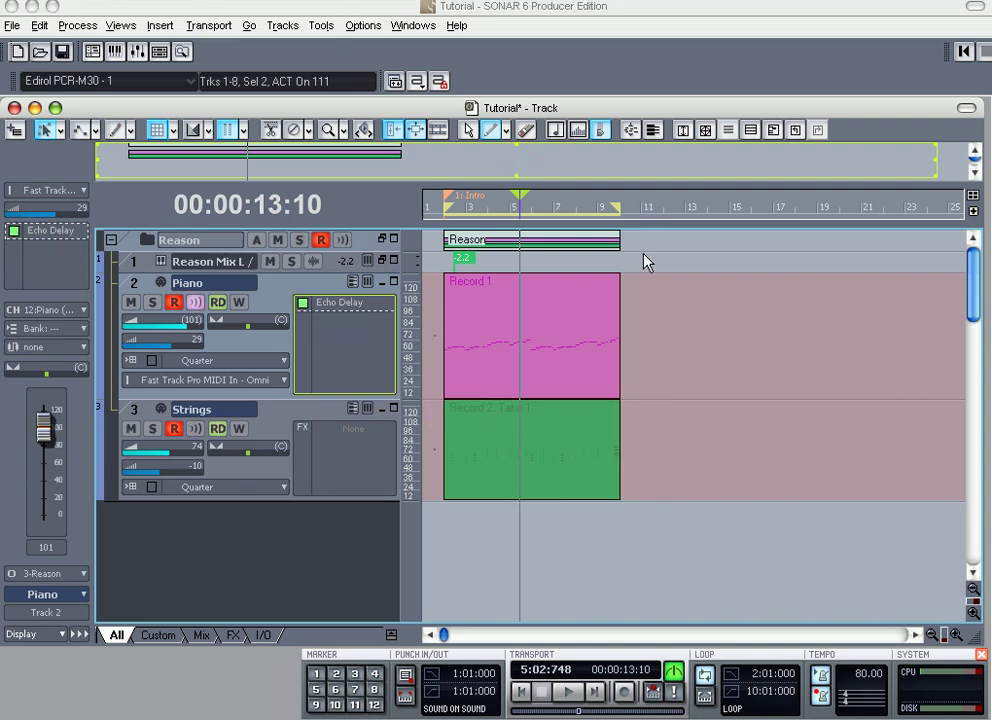
Step: Play back the Piano and Strings tracks to hear the Echo Delay effect, and stop playback
click(568, 691)
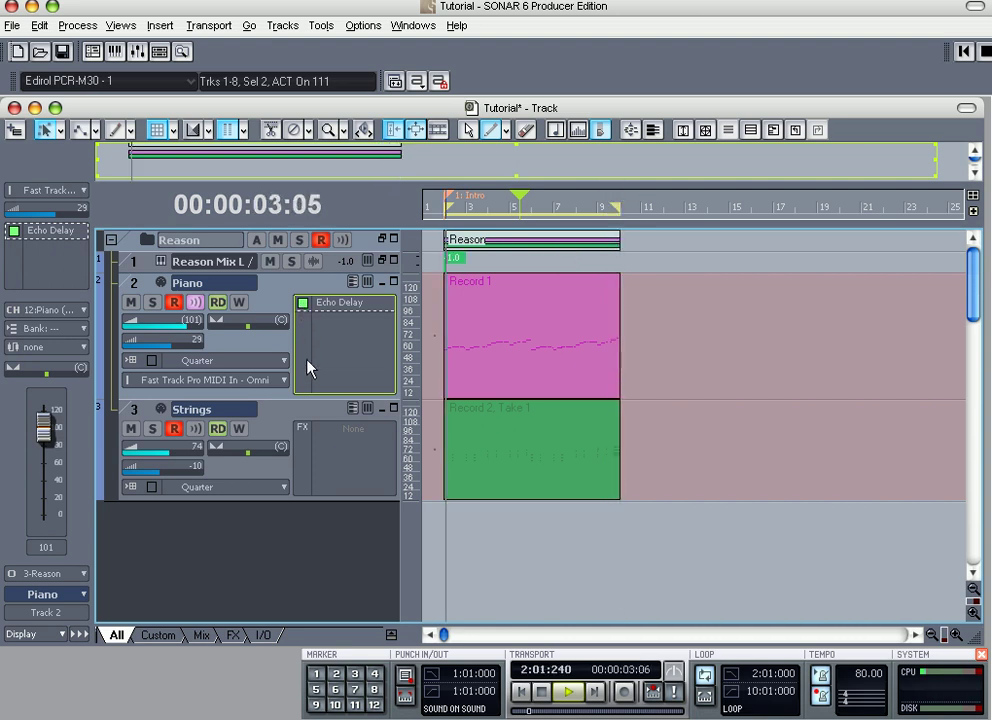
click(541, 691)
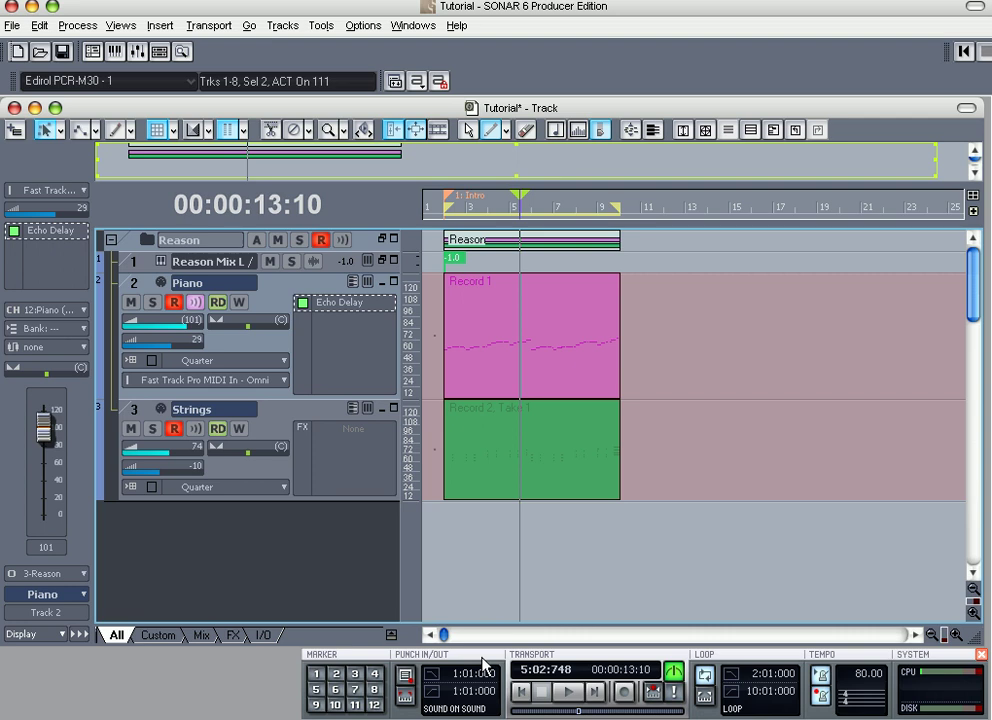
click(332, 339)
click(338, 462)
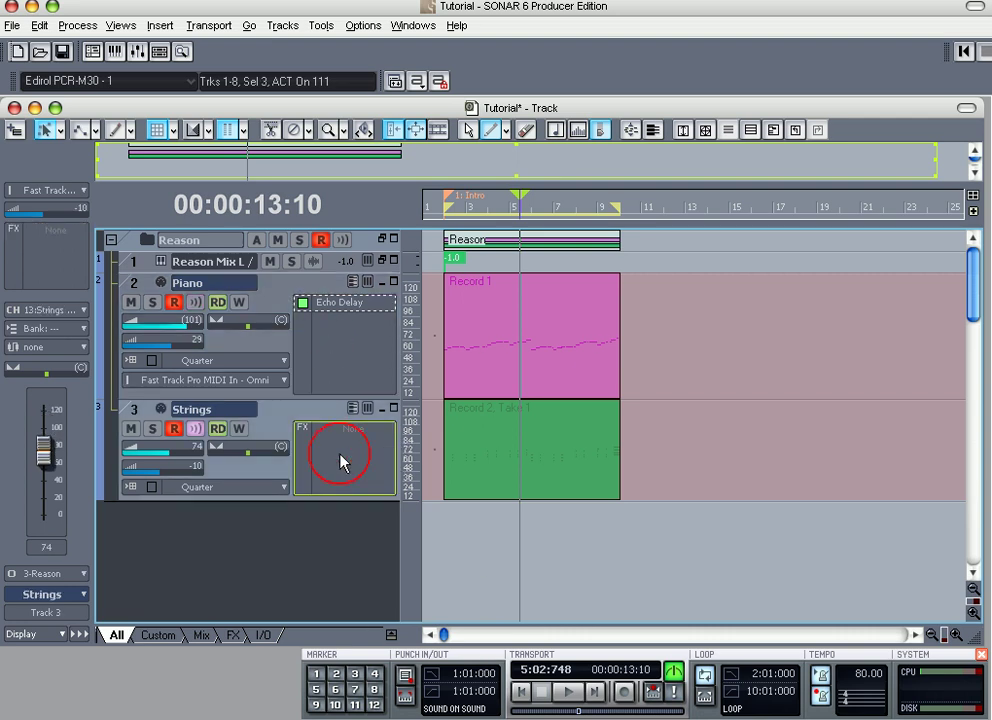
Step: Examine the Cakewalk FX MIDI plug-ins available for the Piano track's effects bin
right_click(322, 341)
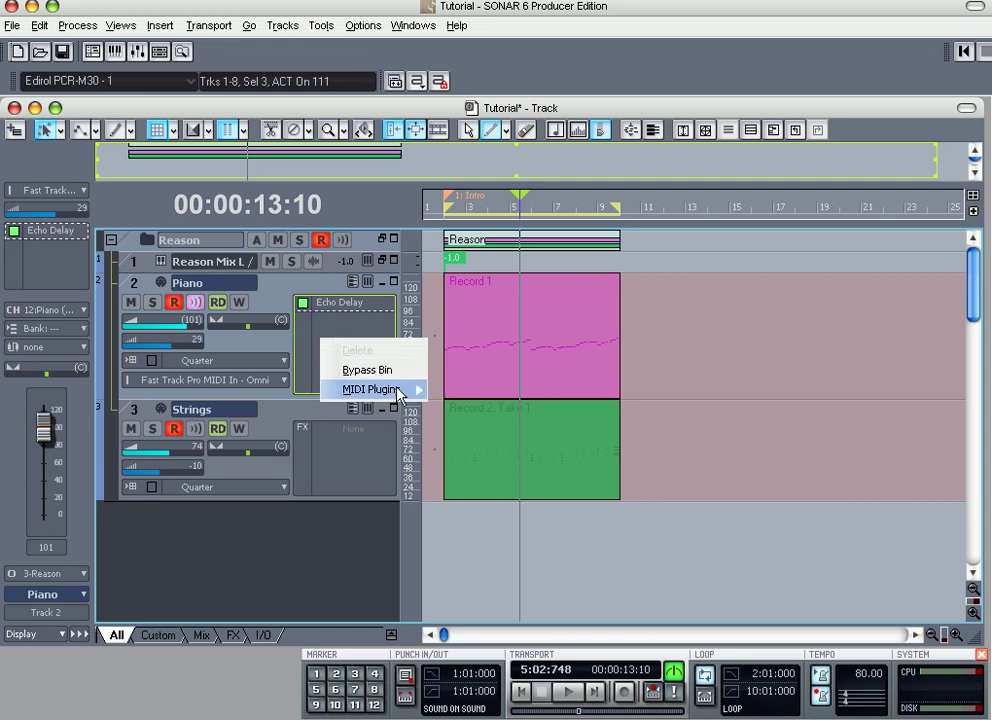
mouse_move(393, 396)
mouse_move(450, 396)
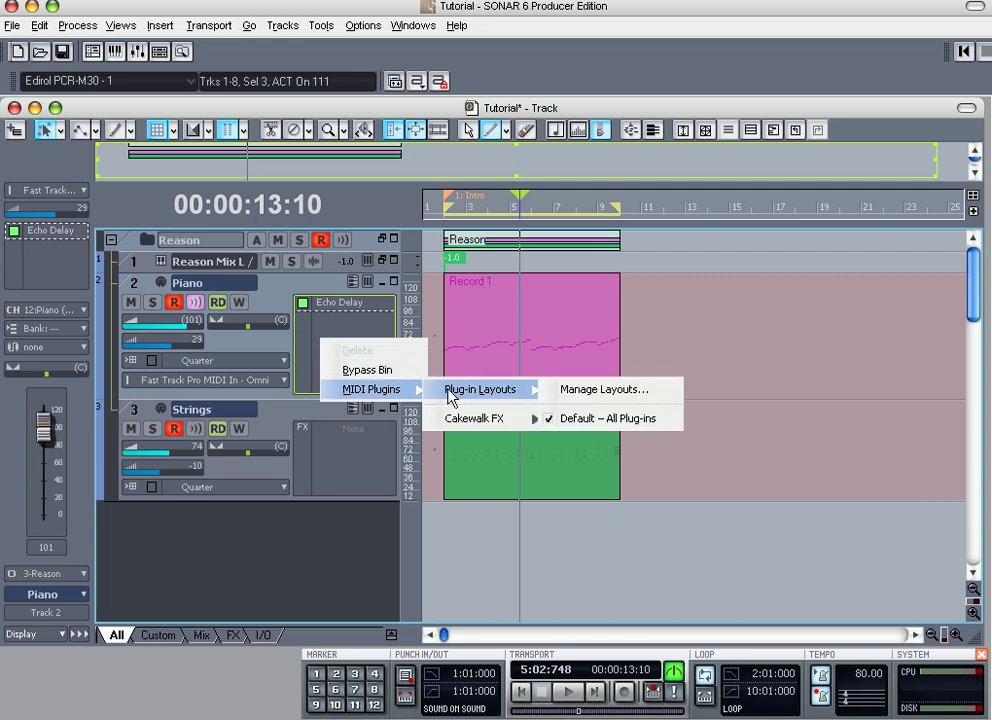
click(454, 420)
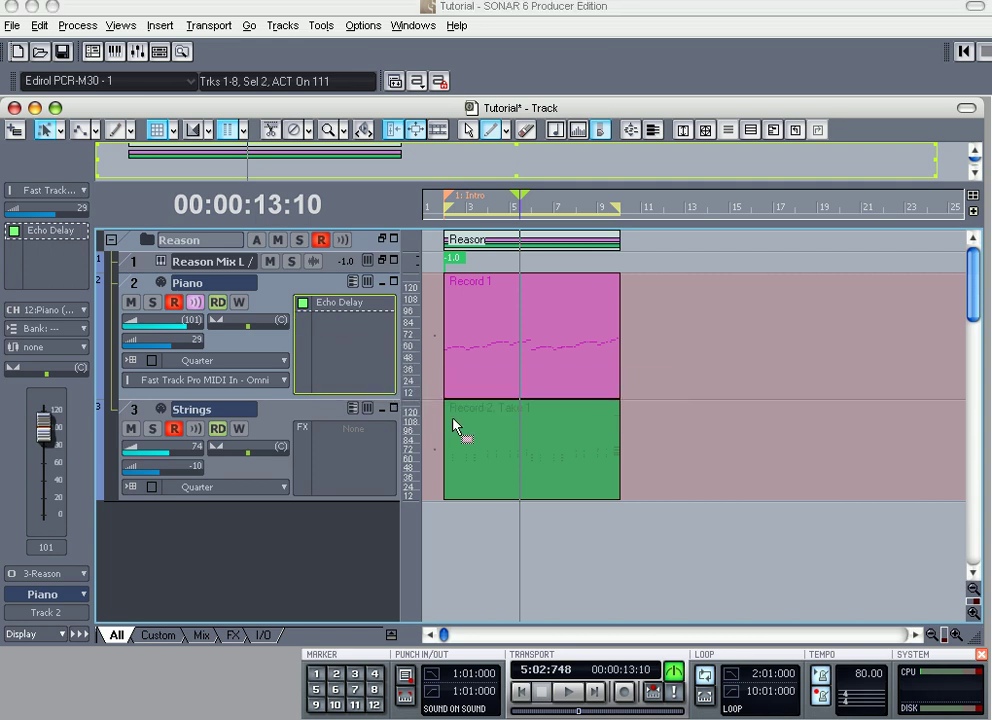
right_click(360, 350)
mouse_move(414, 408)
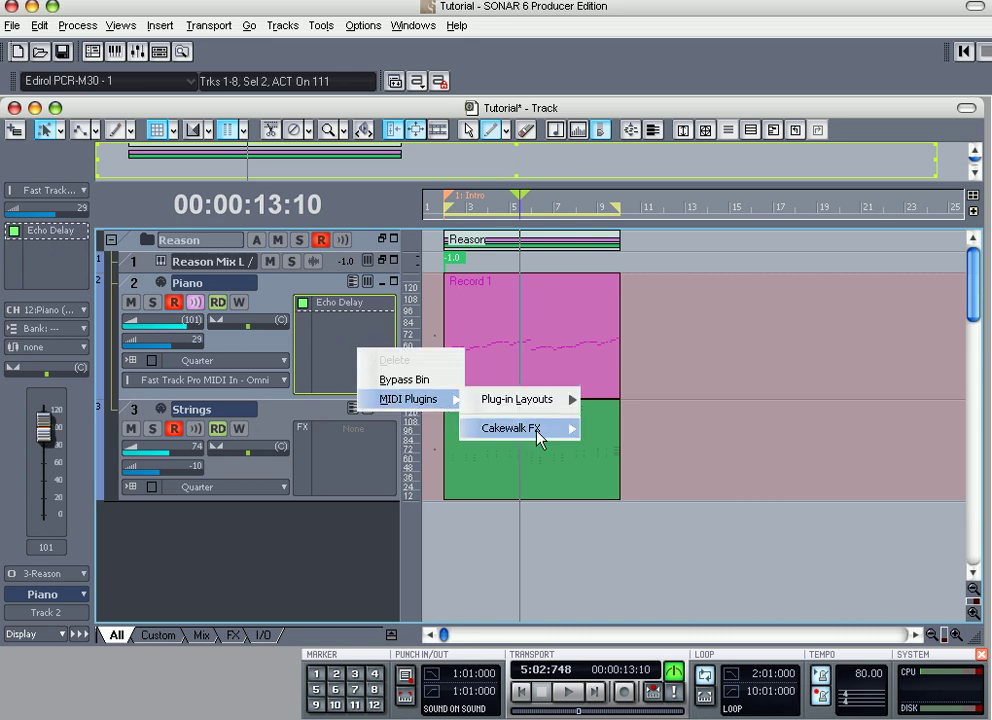
mouse_move(536, 430)
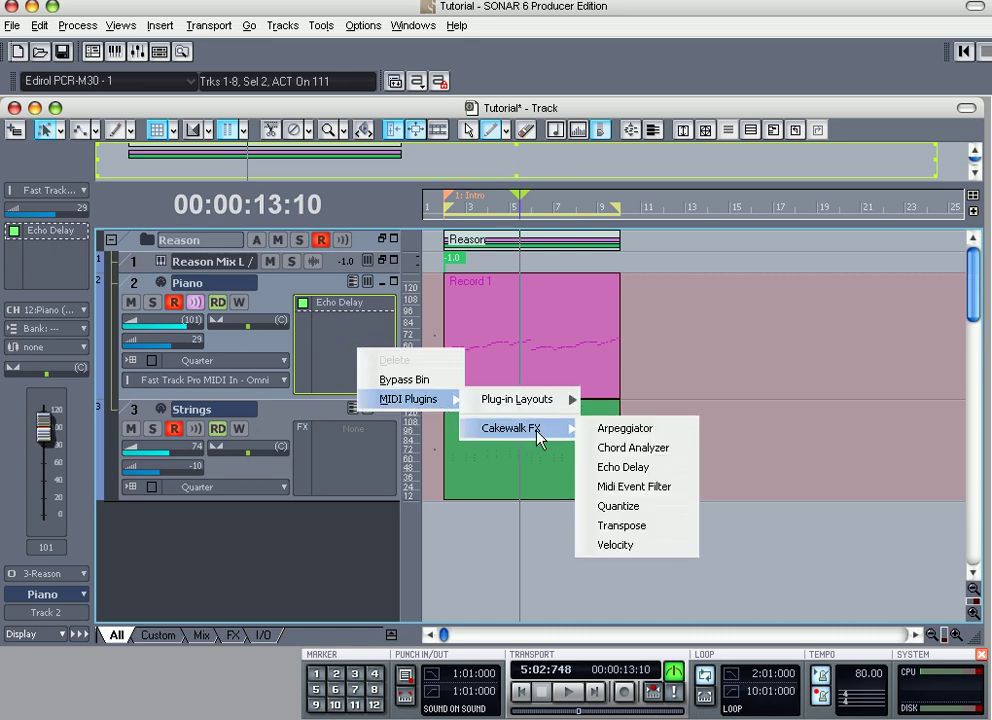
Step: Switch to Reason and unfold the main Mixer and Mixer 1 to compare their effect return connections
click(332, 372)
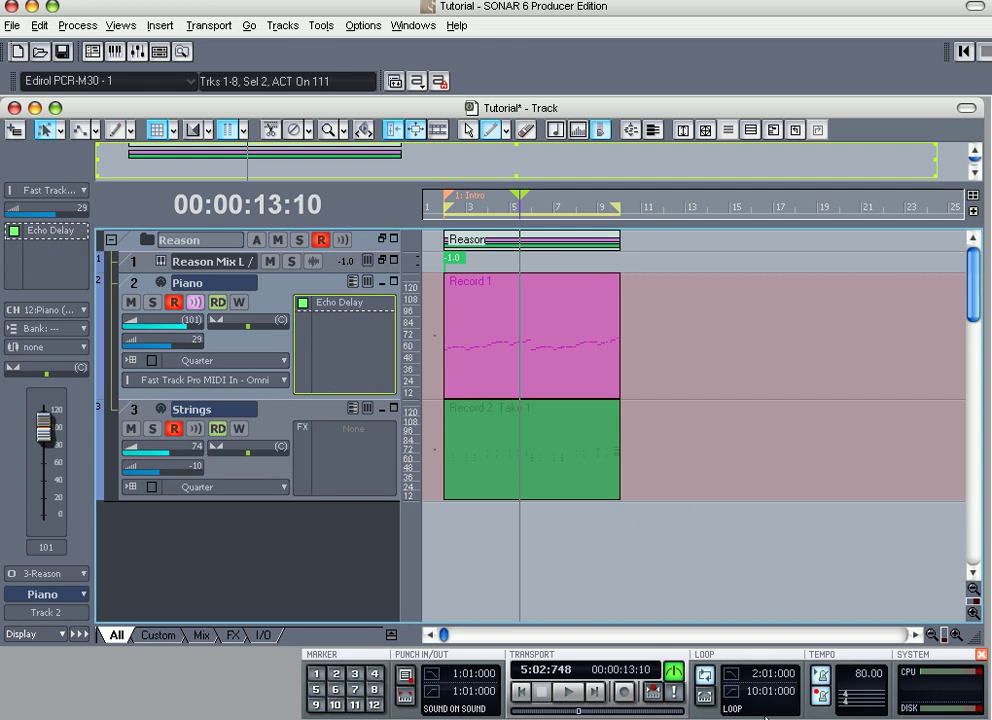
key(alt+Tab)
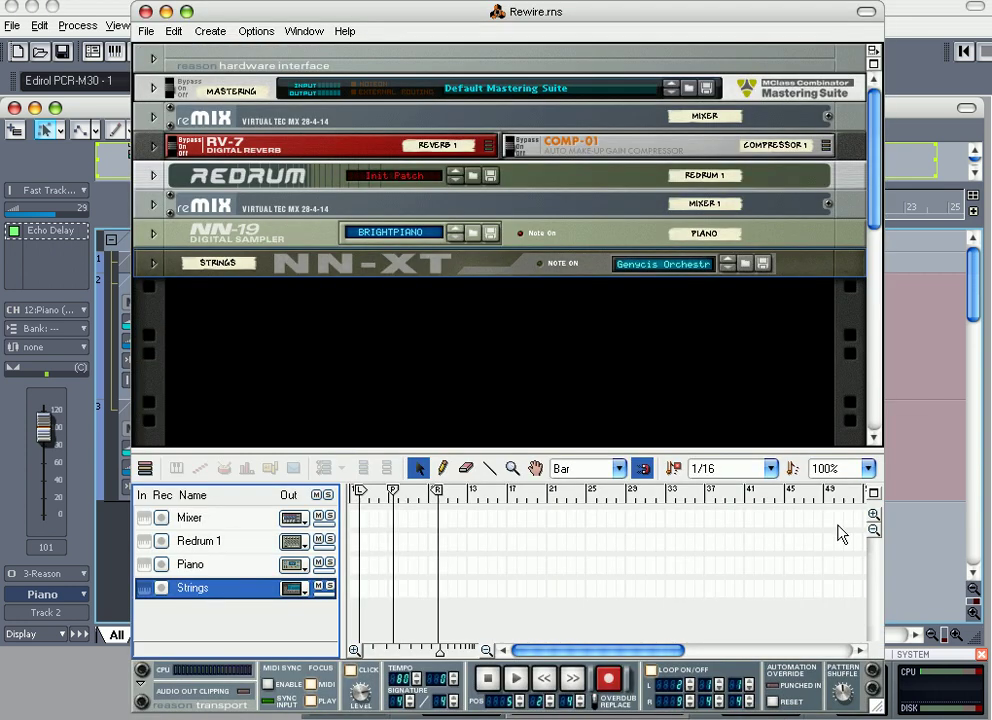
click(155, 118)
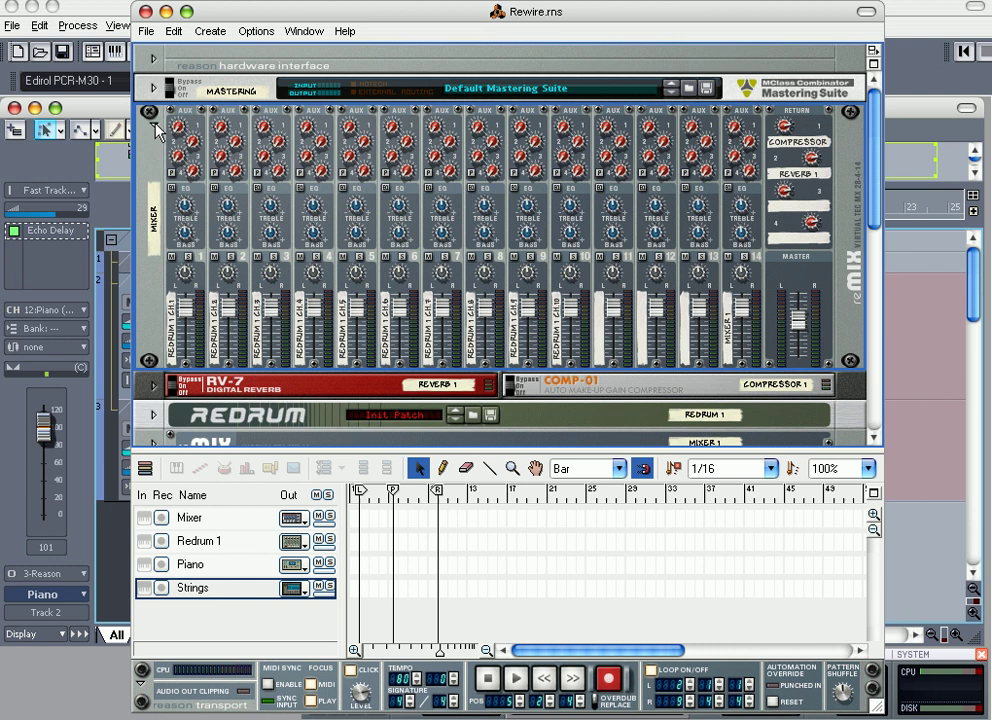
click(154, 128)
click(153, 206)
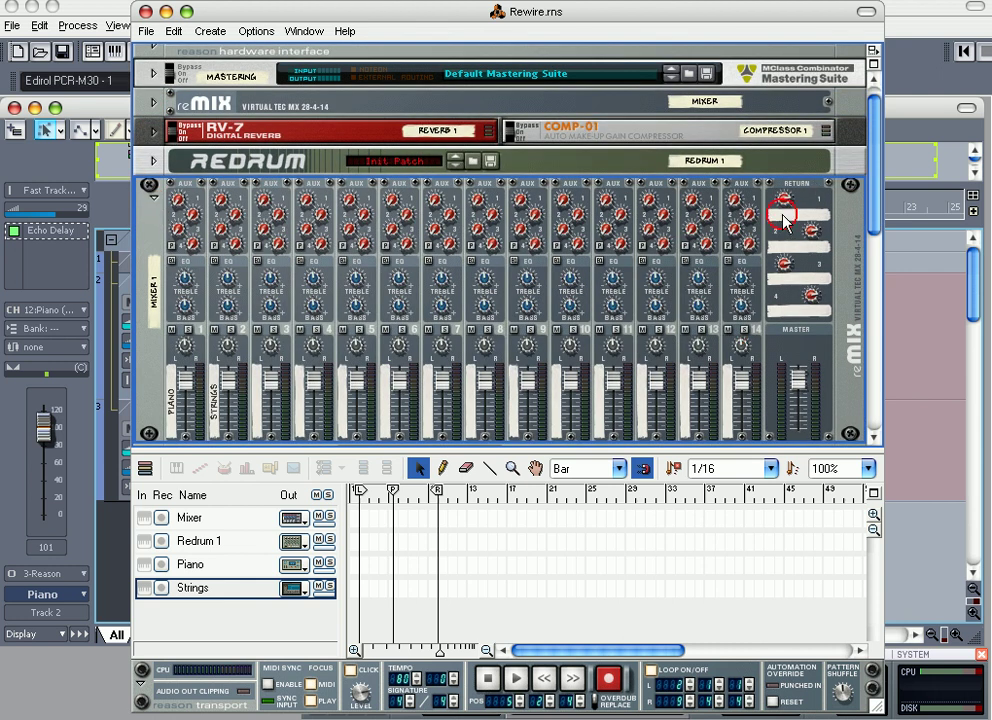
scroll(860, 195, up, 1)
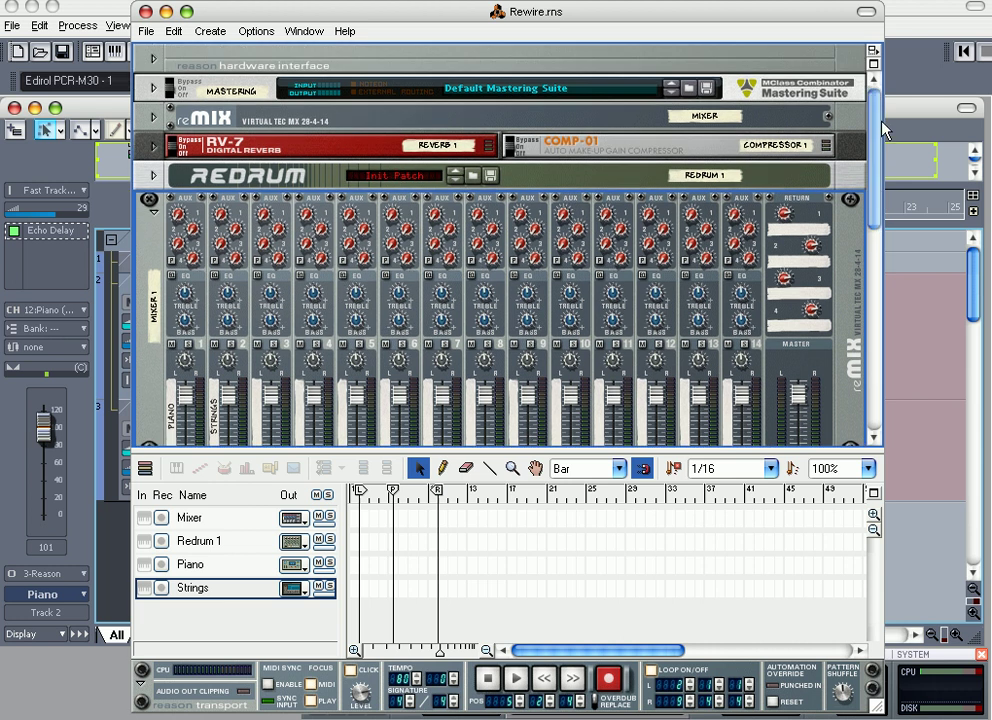
click(153, 120)
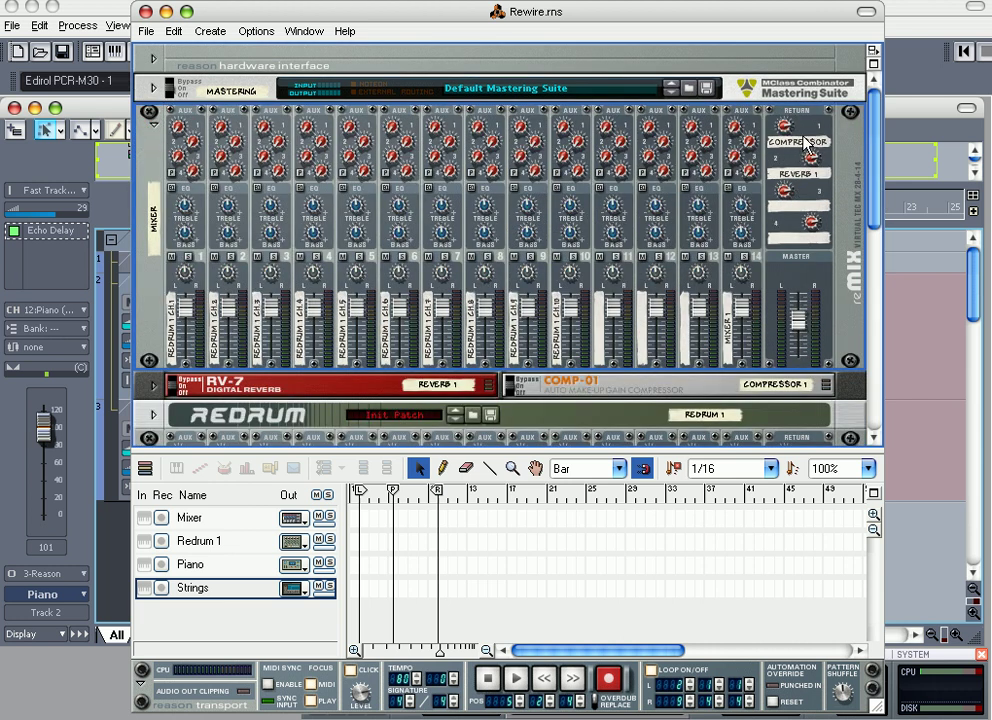
Step: Flip the Reason rack to its rear and examine the chaining aux cabling between Mixer and Mixer 1
click(884, 228)
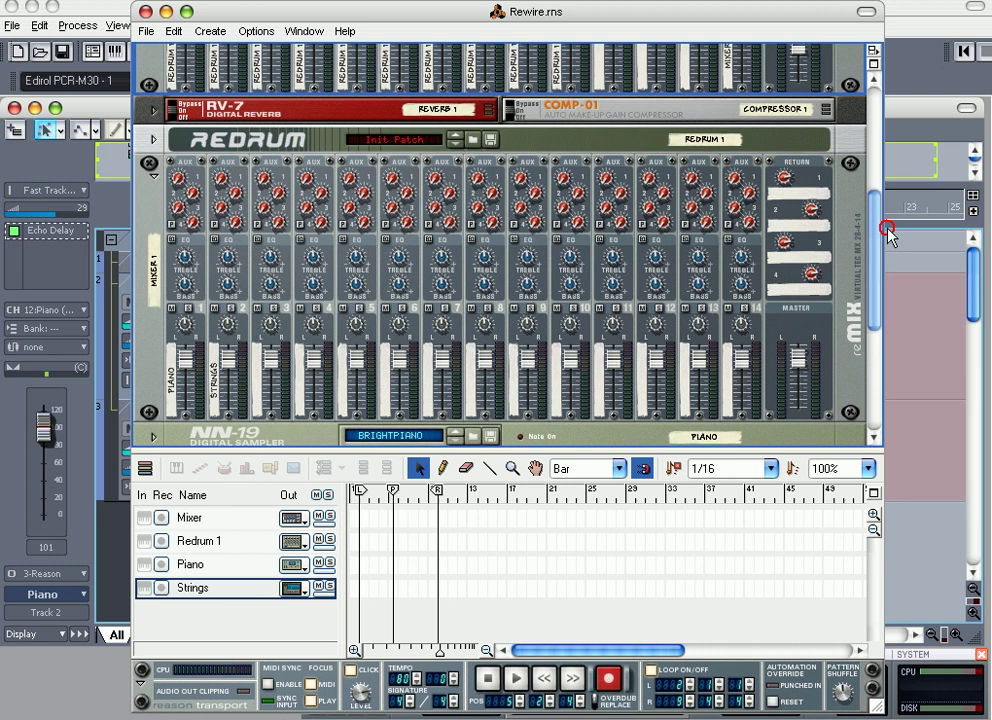
drag(888, 233, 884, 192)
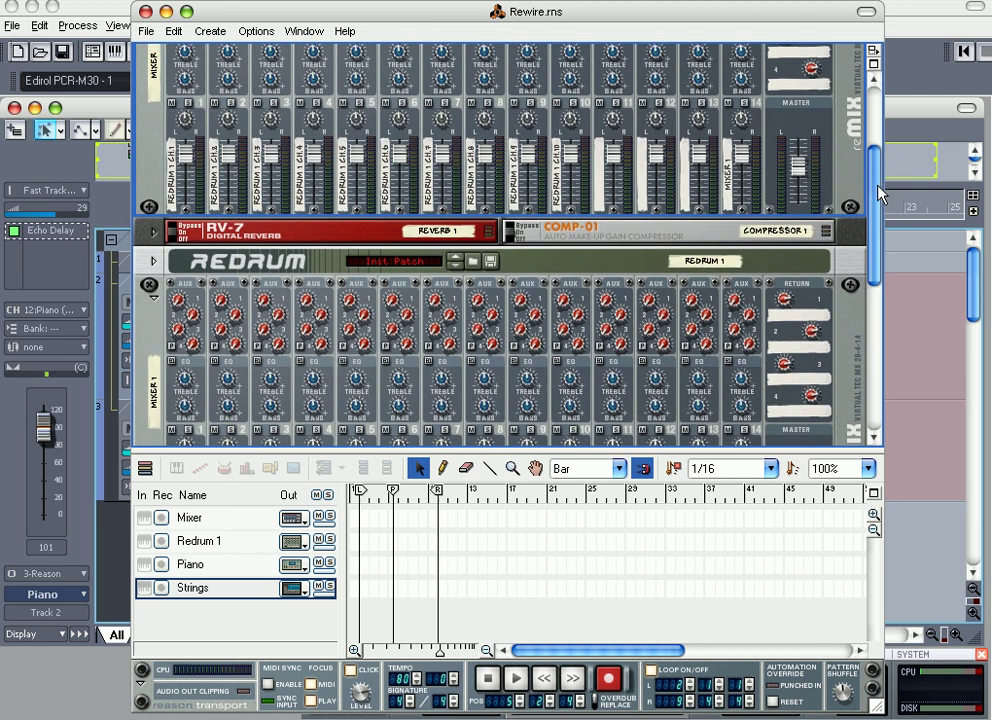
key(Tab)
scroll(664, 195, up, 2)
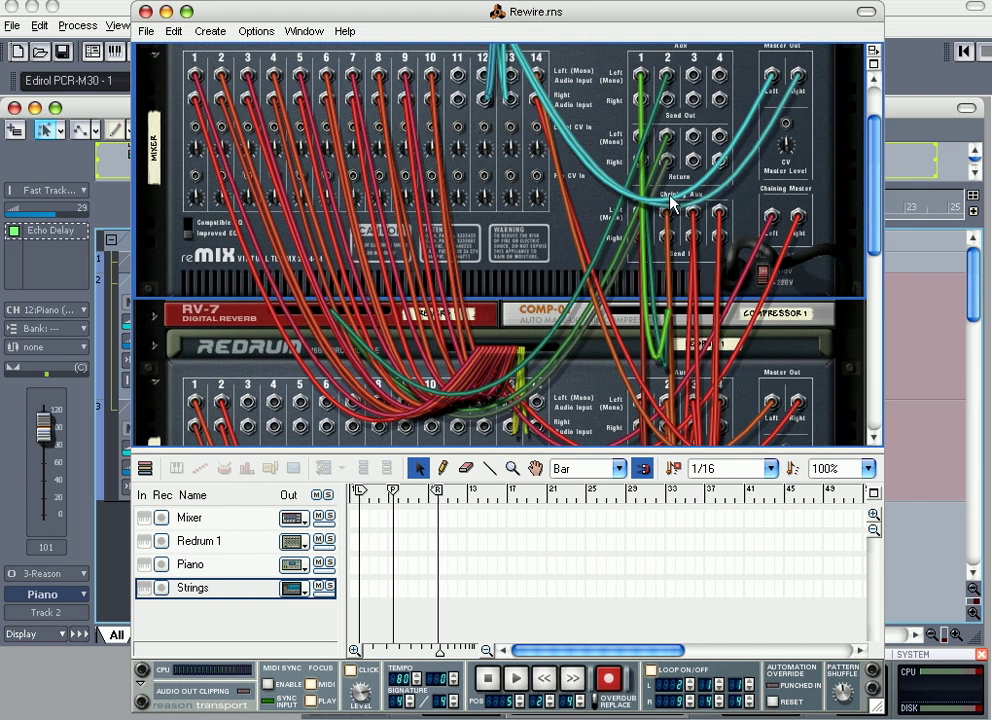
scroll(675, 184, down, 3)
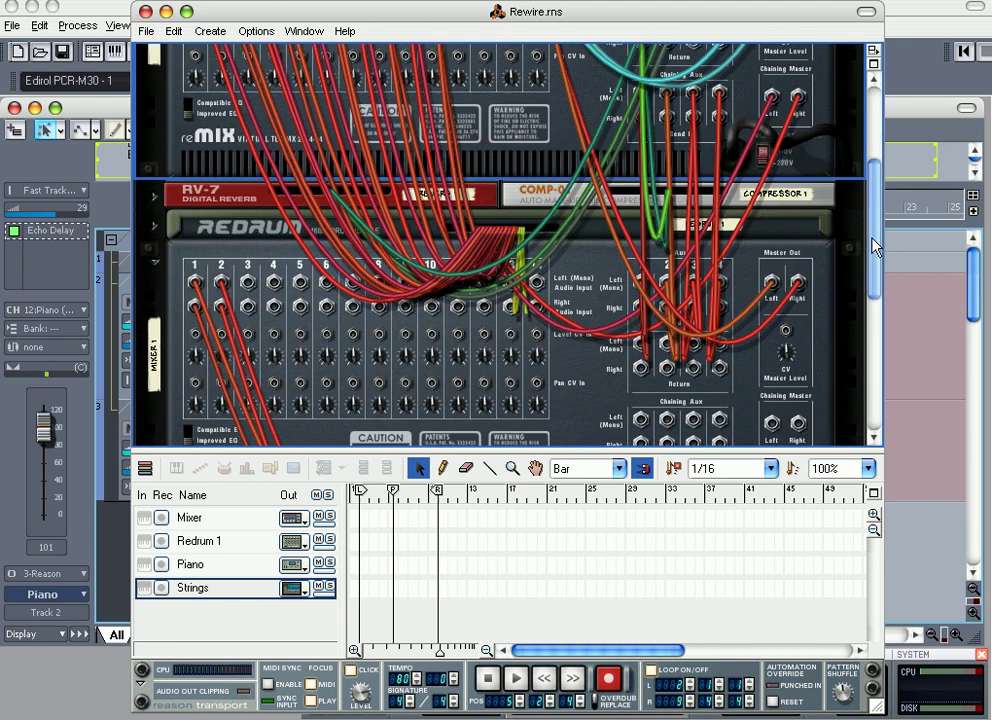
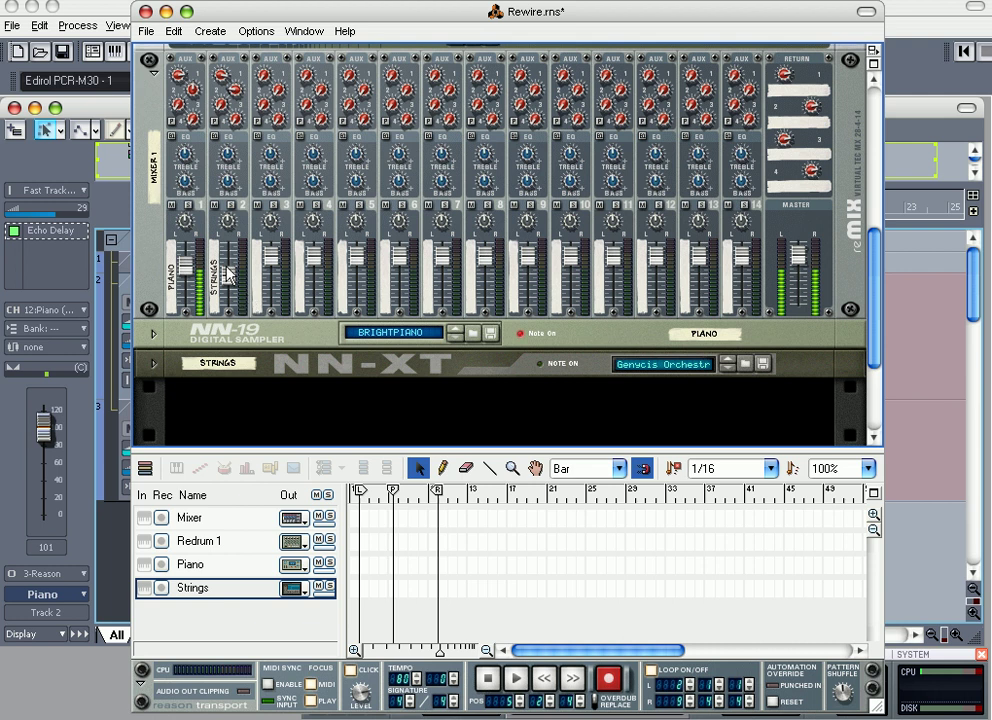
Step: Play back the Piano and Strings mix in Reason and save the Rewire.rns song
click(518, 679)
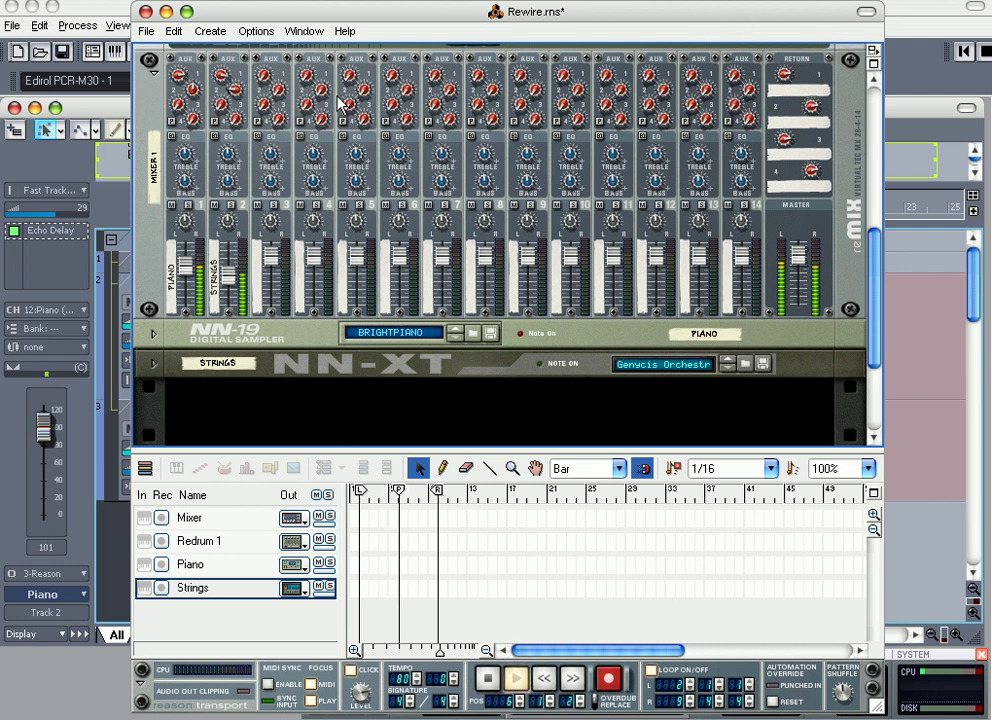
click(146, 31)
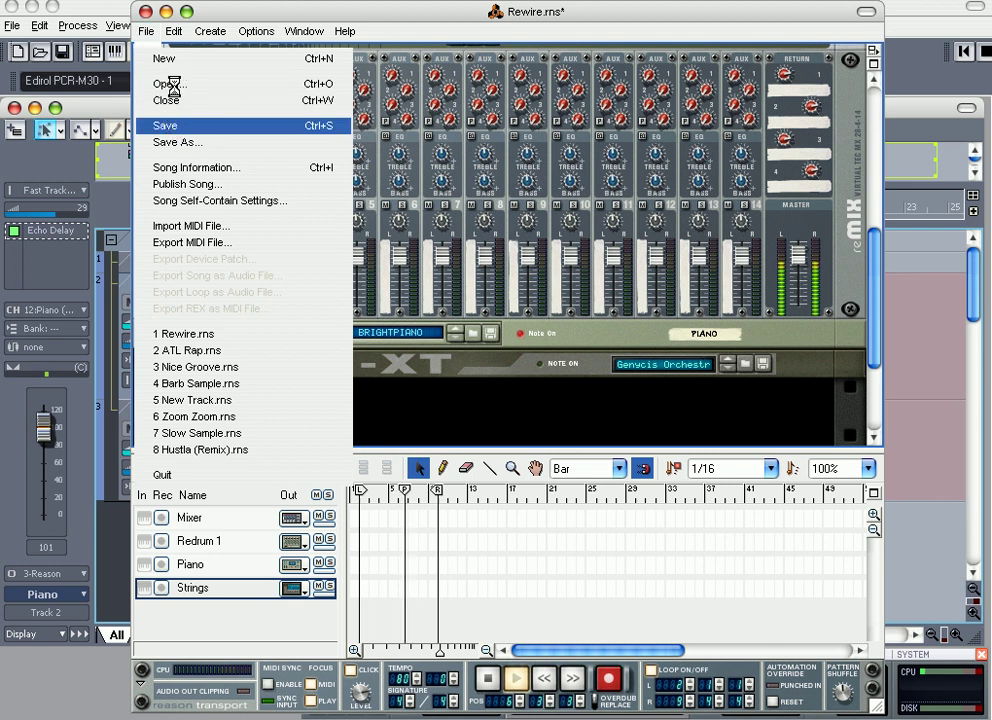
click(170, 127)
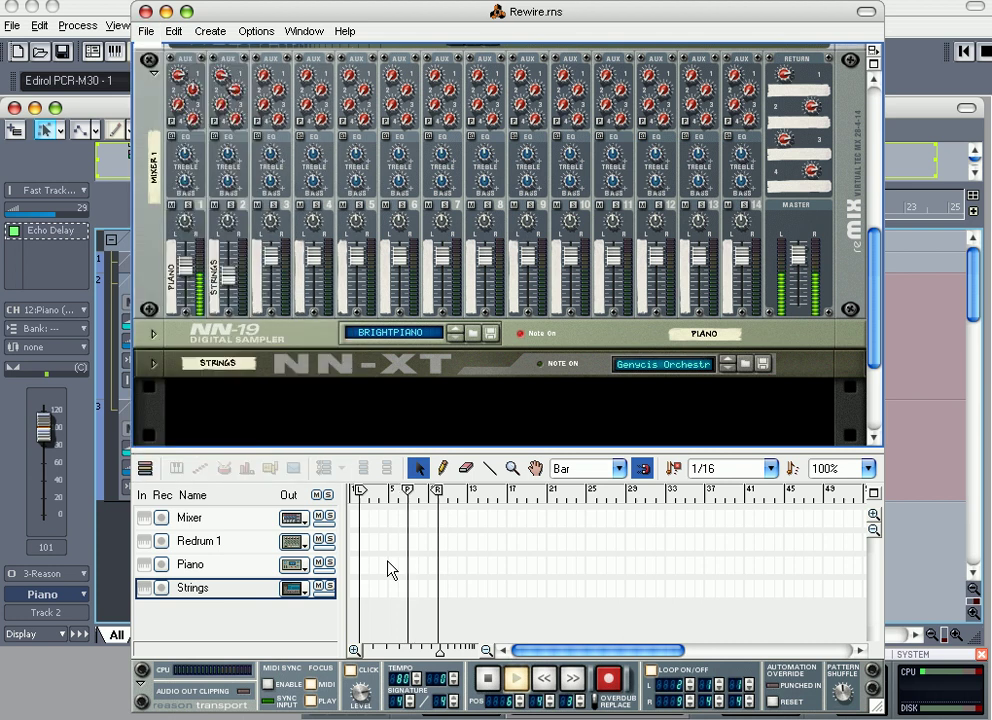
click(499, 685)
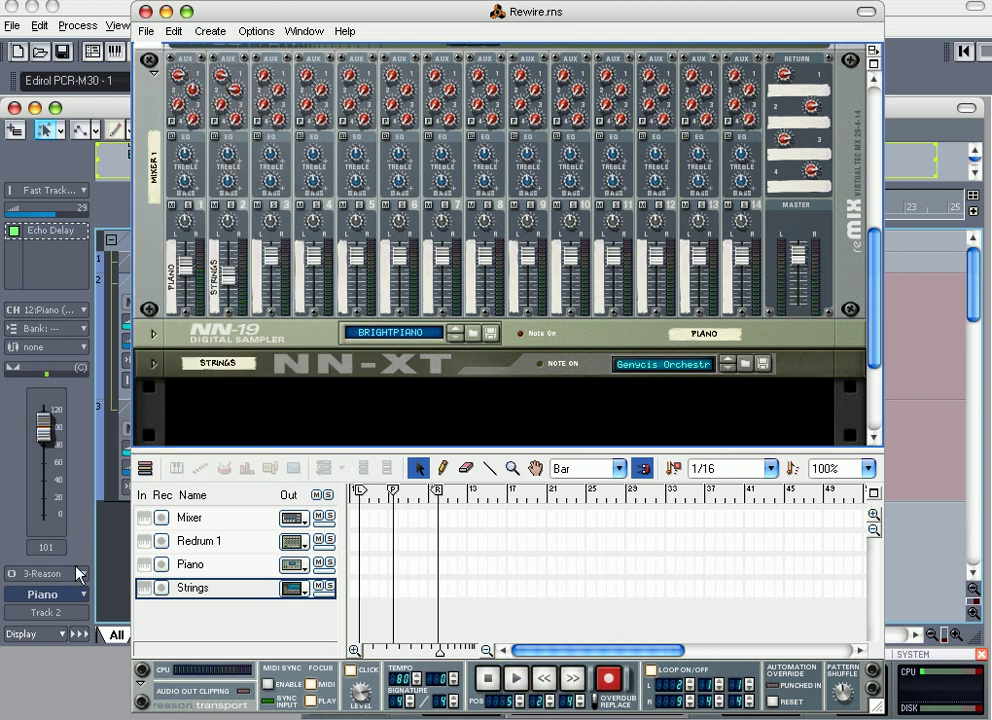
Step: Unfold the Redrum 1 drum machine and enlarge the rack area to show the whole device
scroll(308, 393, up, 5)
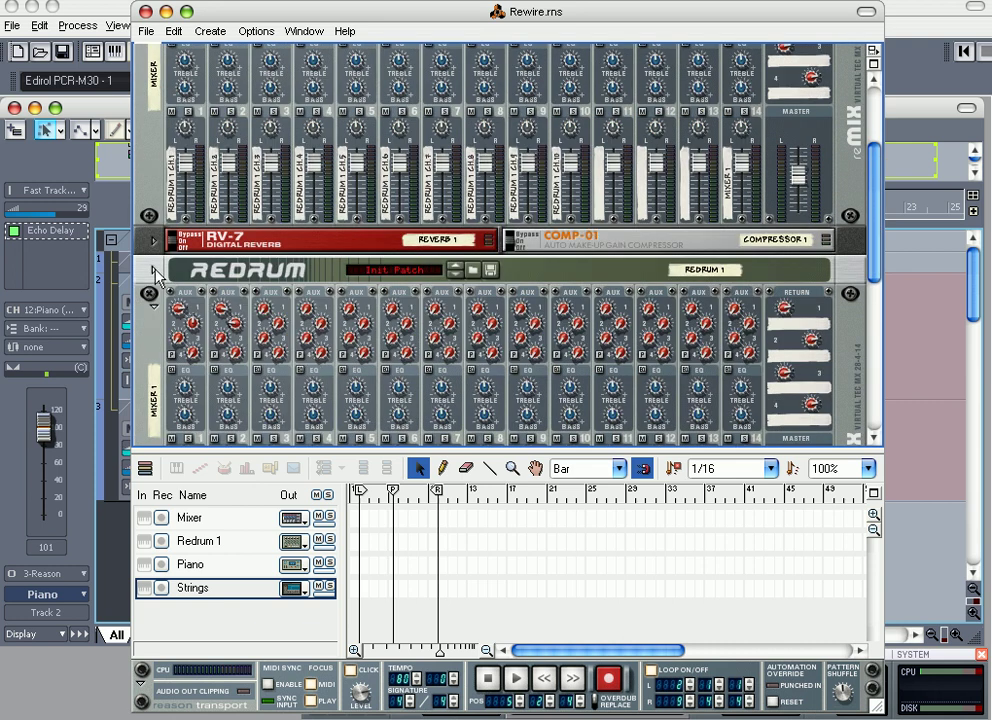
click(153, 269)
mouse_move(401, 451)
mouse_down()
mouse_move(388, 506)
mouse_move(392, 471)
mouse_up()
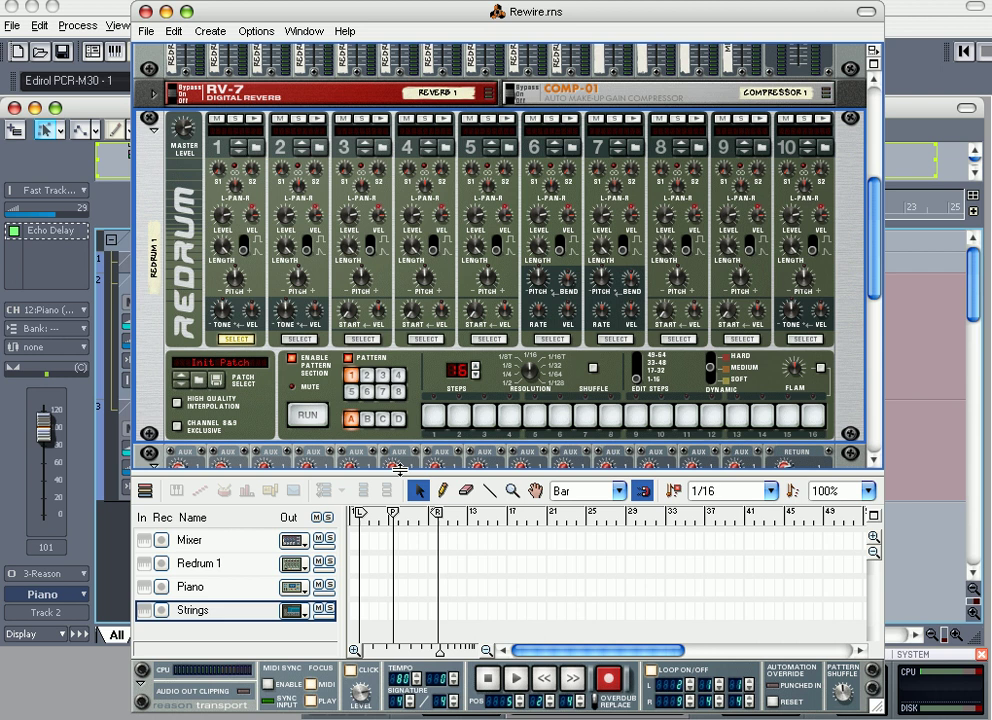
Step: Switch back to SONAR and save the Tutorial project
key(alt+Tab)
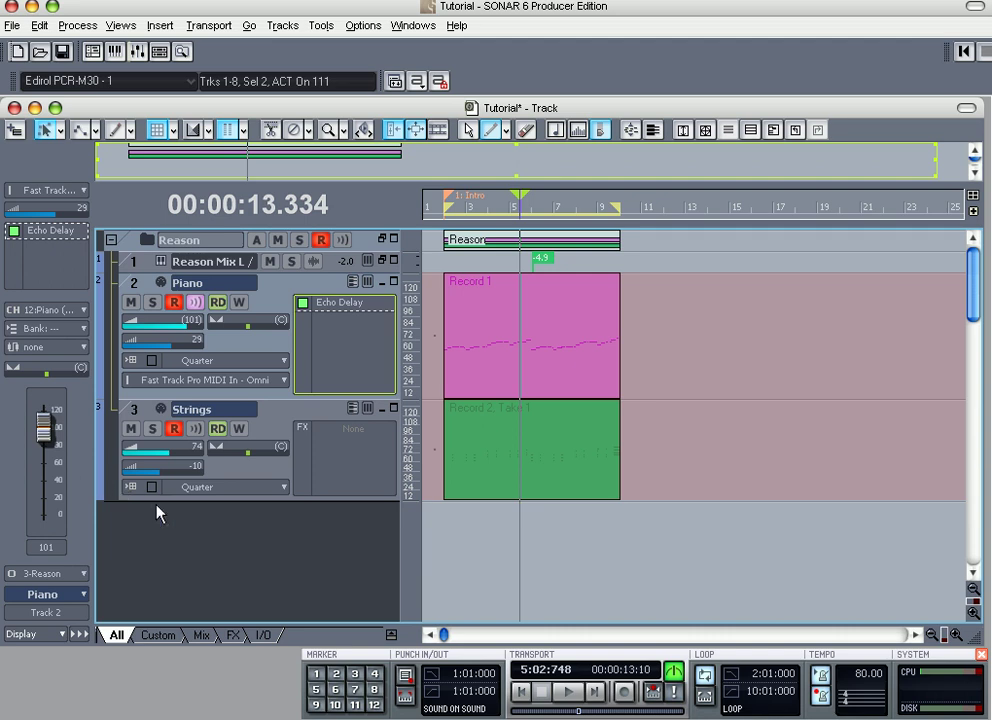
click(14, 136)
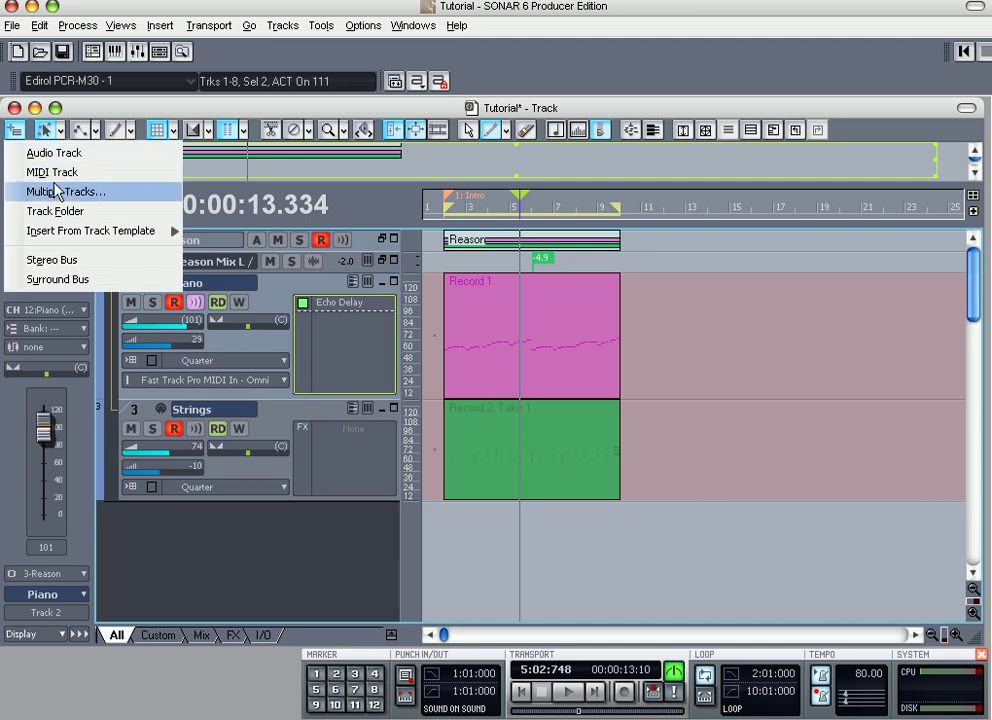
click(332, 585)
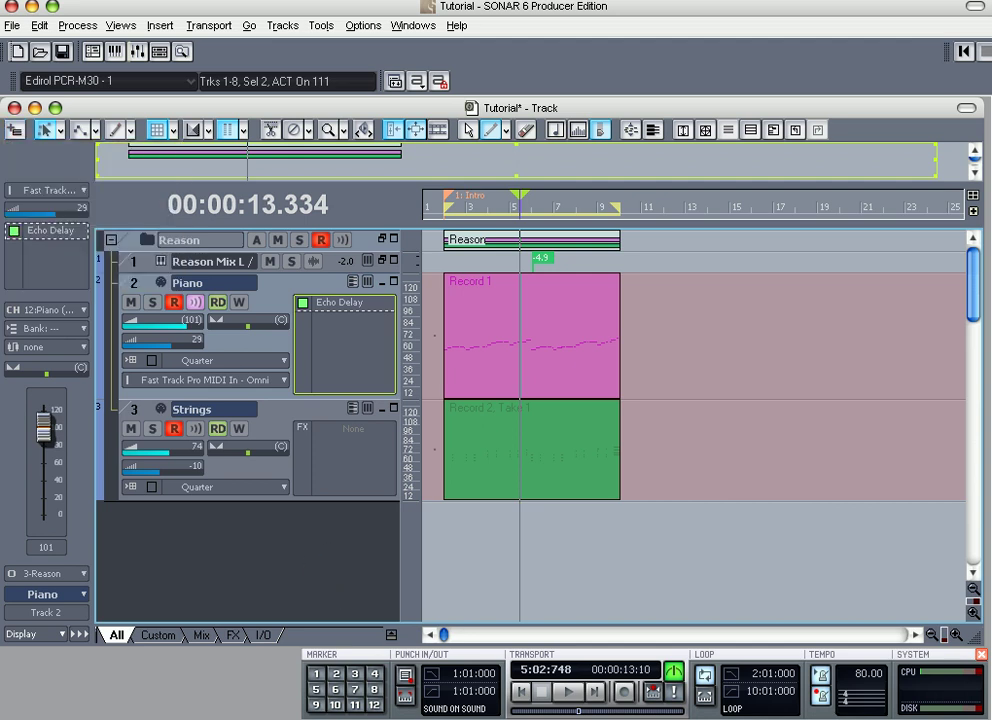
click(14, 129)
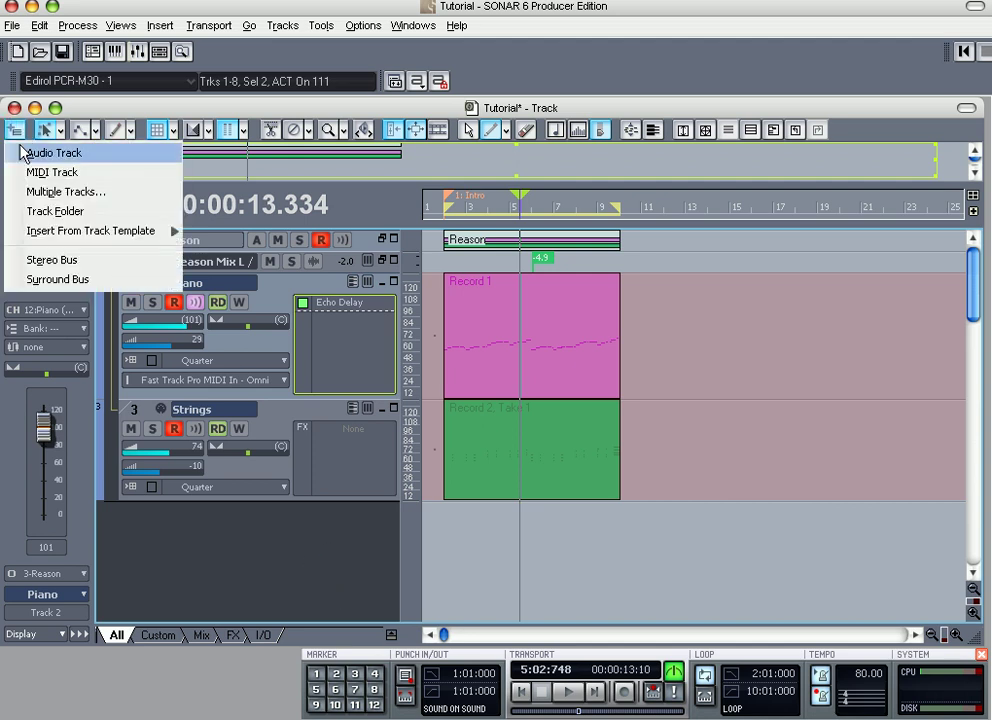
click(203, 96)
click(62, 51)
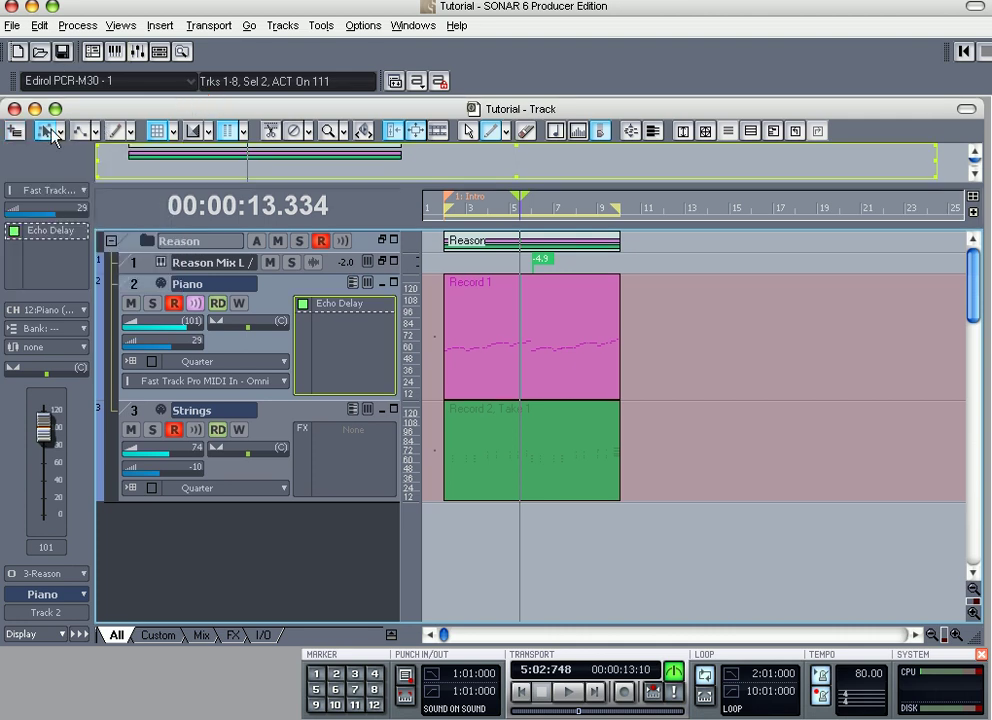
Step: Insert a single MIDI track below the Strings track
click(16, 131)
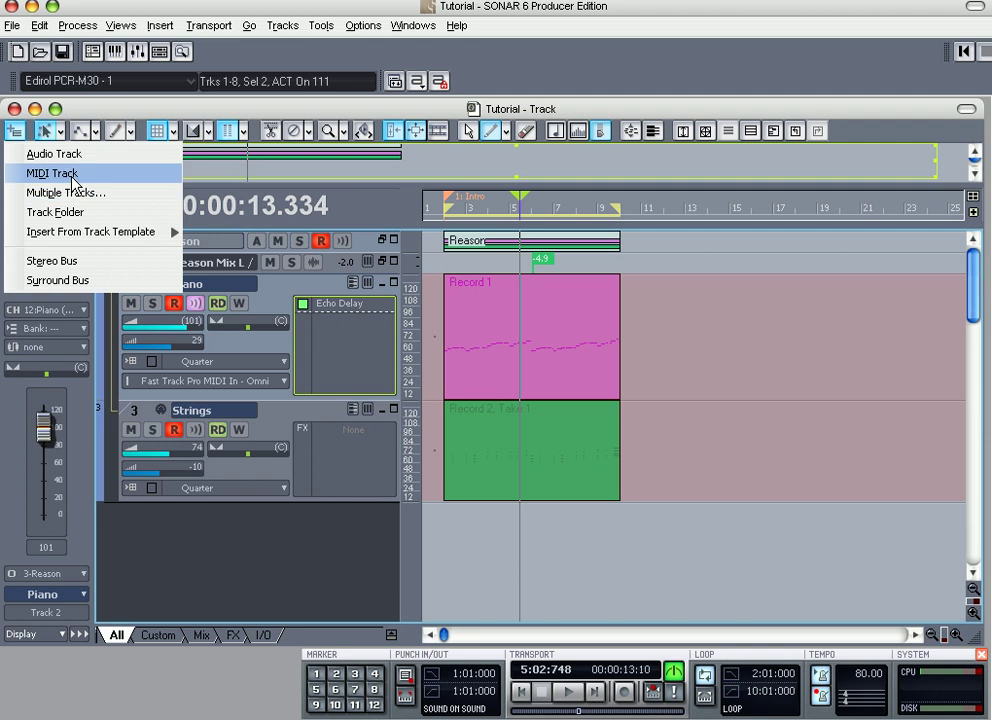
click(72, 176)
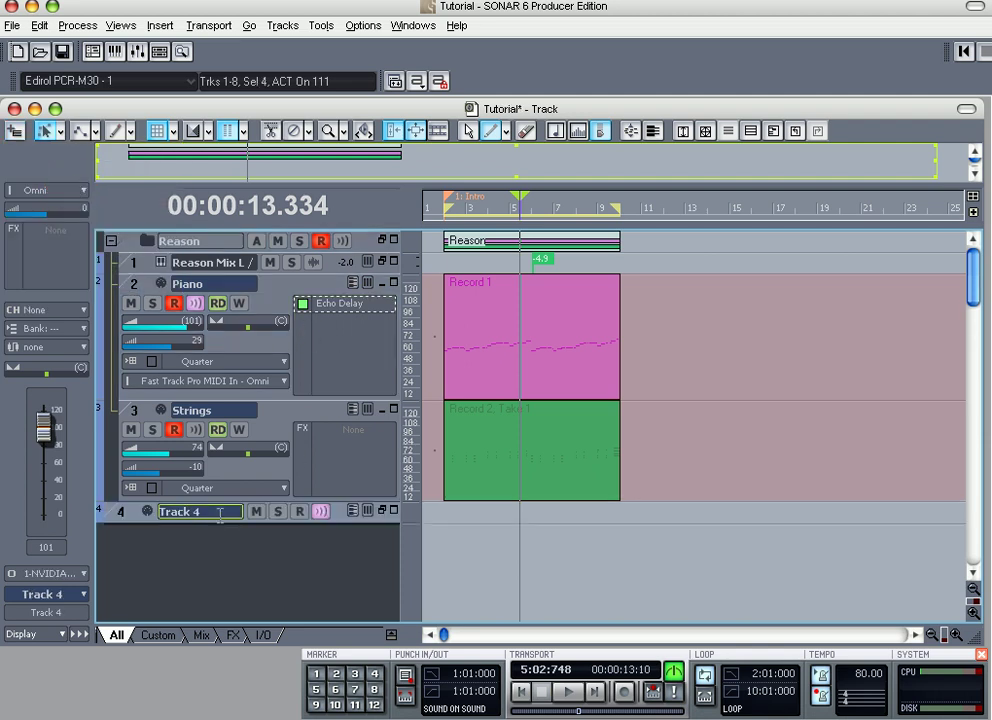
Step: Insert four MIDI tracks at once with port 3-Reason, channel none, and an audio track count of 0
click(16, 131)
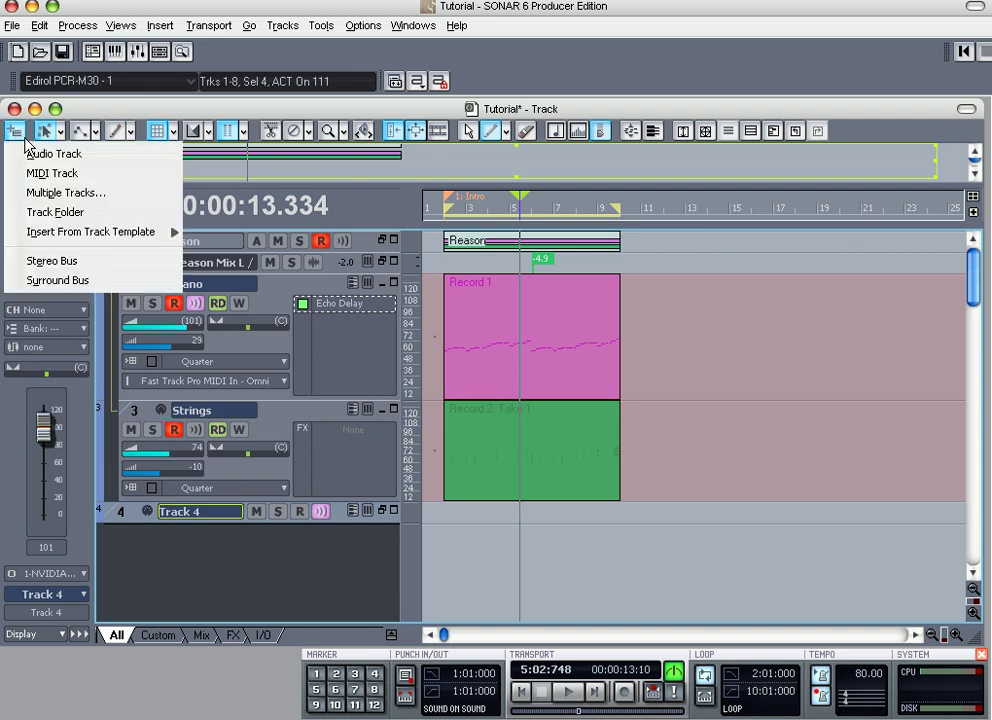
click(71, 196)
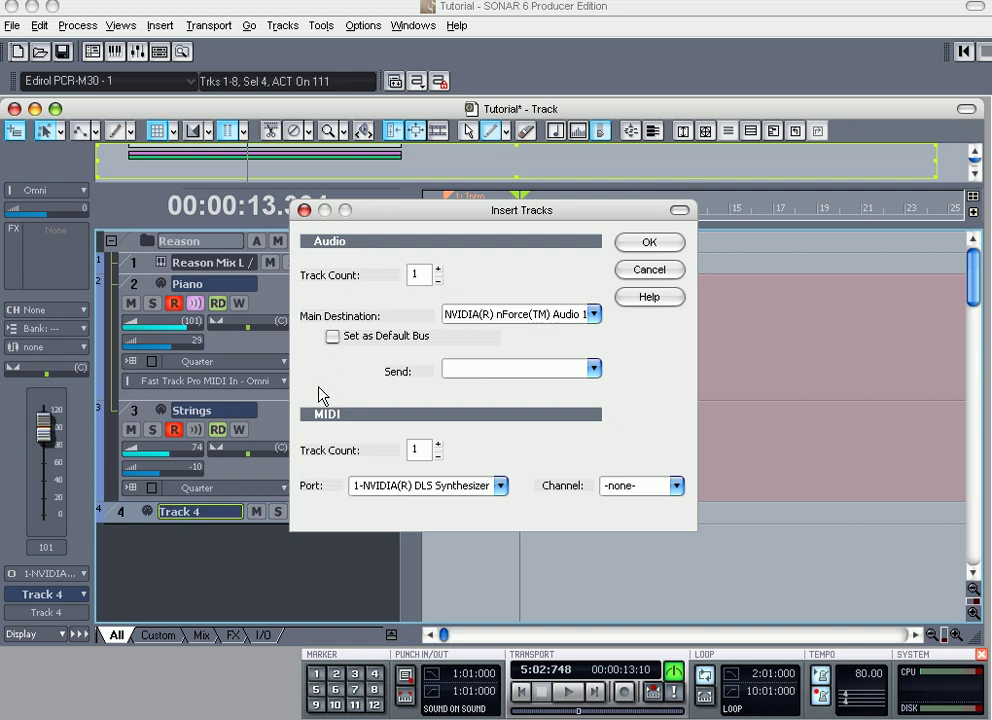
click(438, 446)
click(438, 446)
click(438, 446)
click(501, 487)
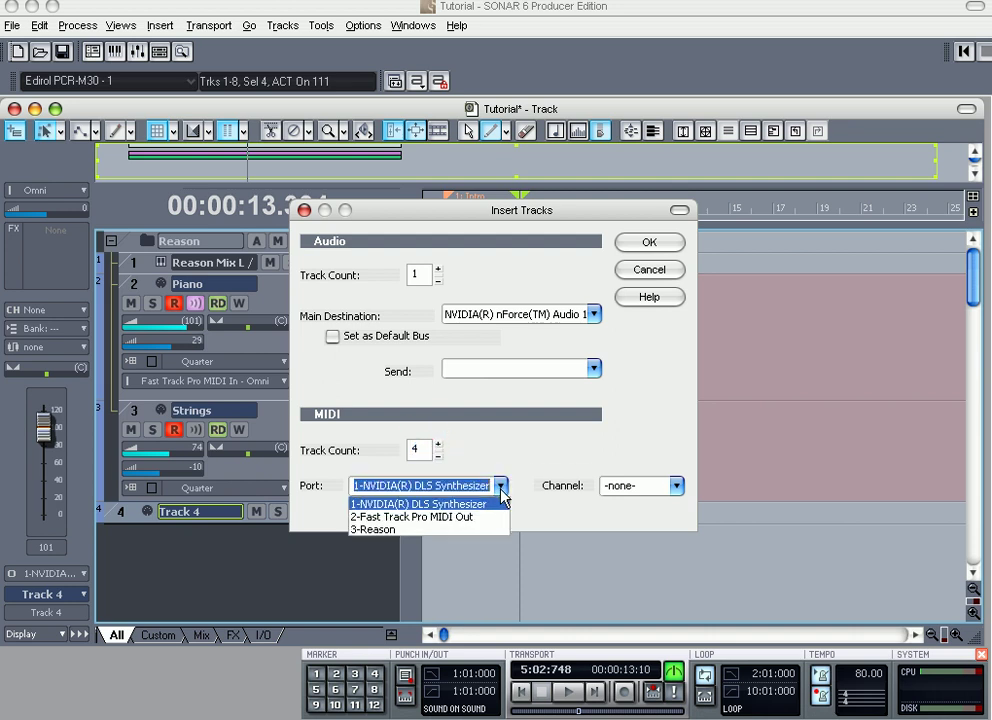
click(405, 531)
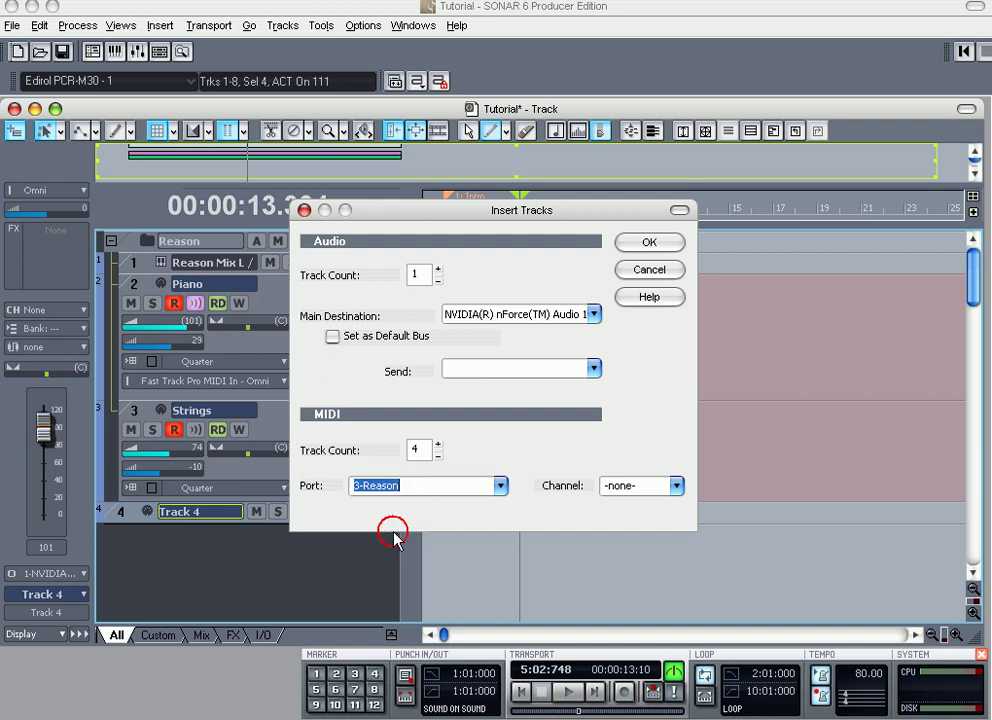
click(677, 486)
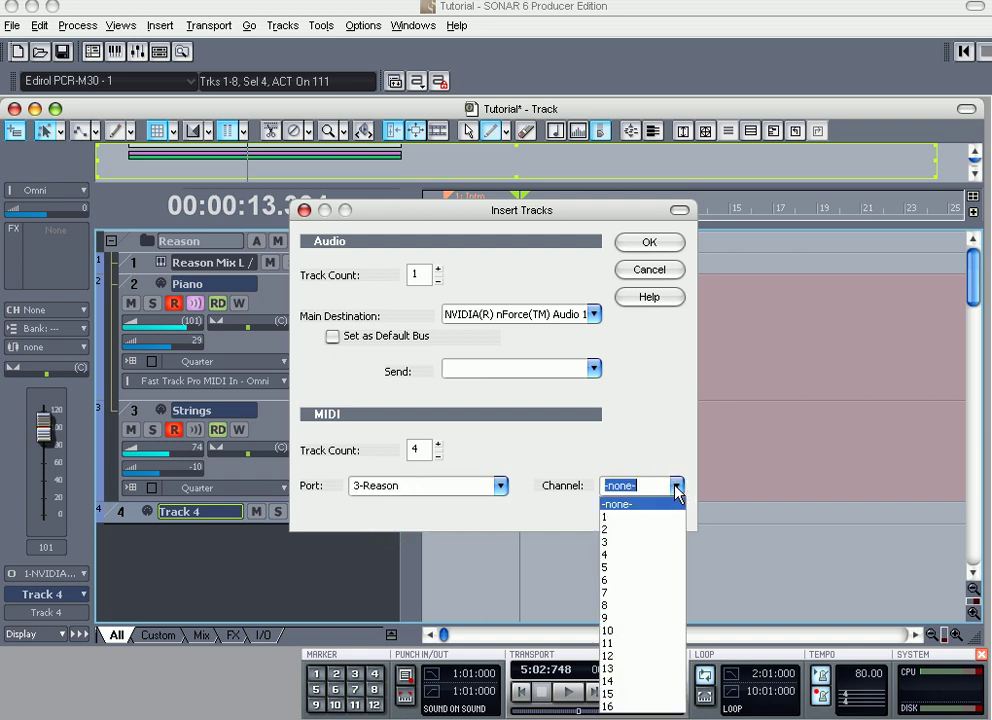
click(678, 410)
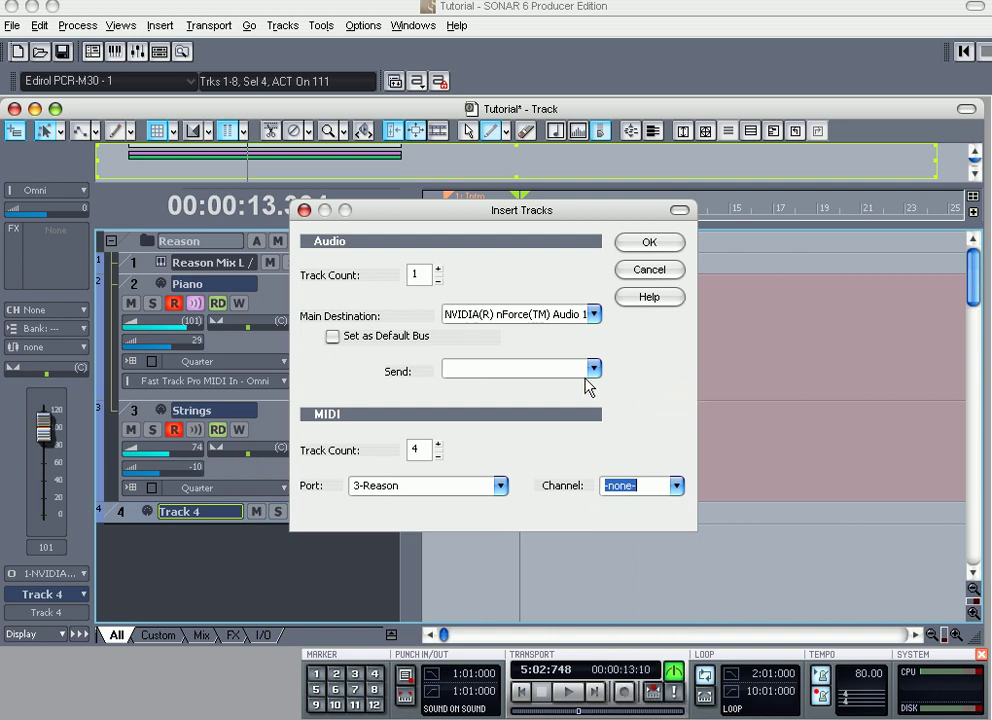
click(437, 279)
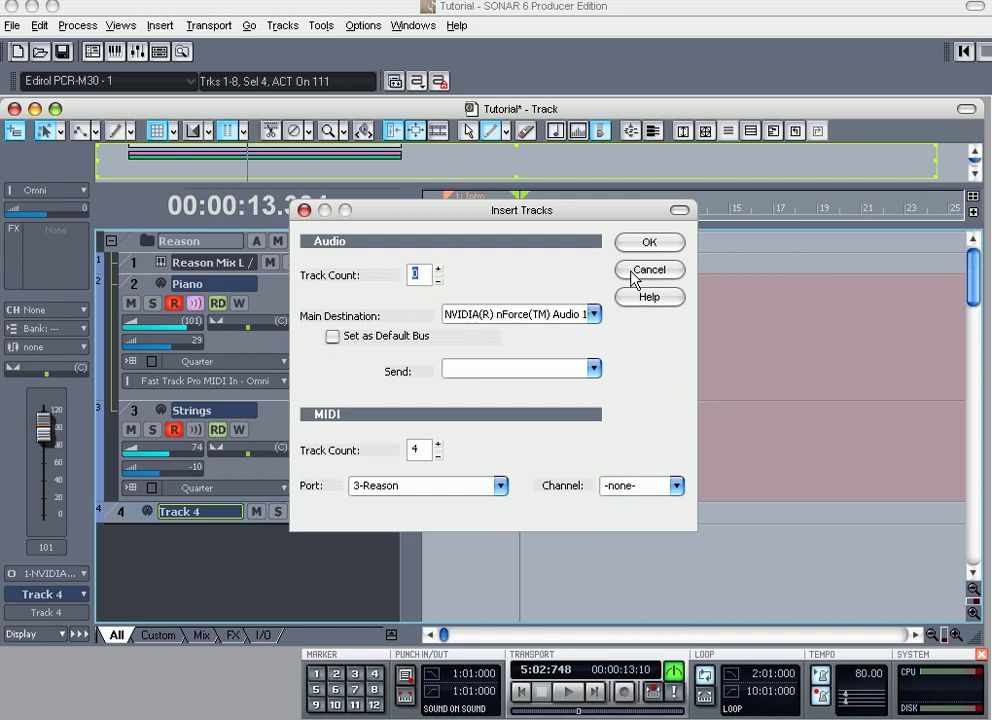
click(649, 243)
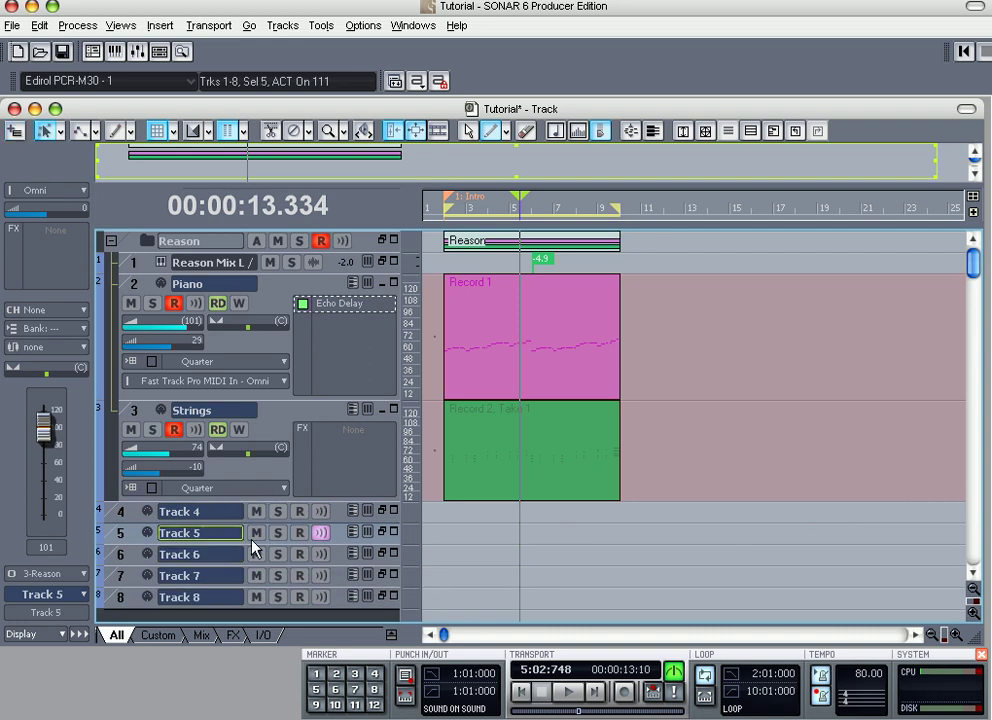
Step: Move the new MIDI tracks into the Reason track folder, between the Piano and Strings tracks
scroll(252, 546, down, 1)
drag(107, 490, 238, 405)
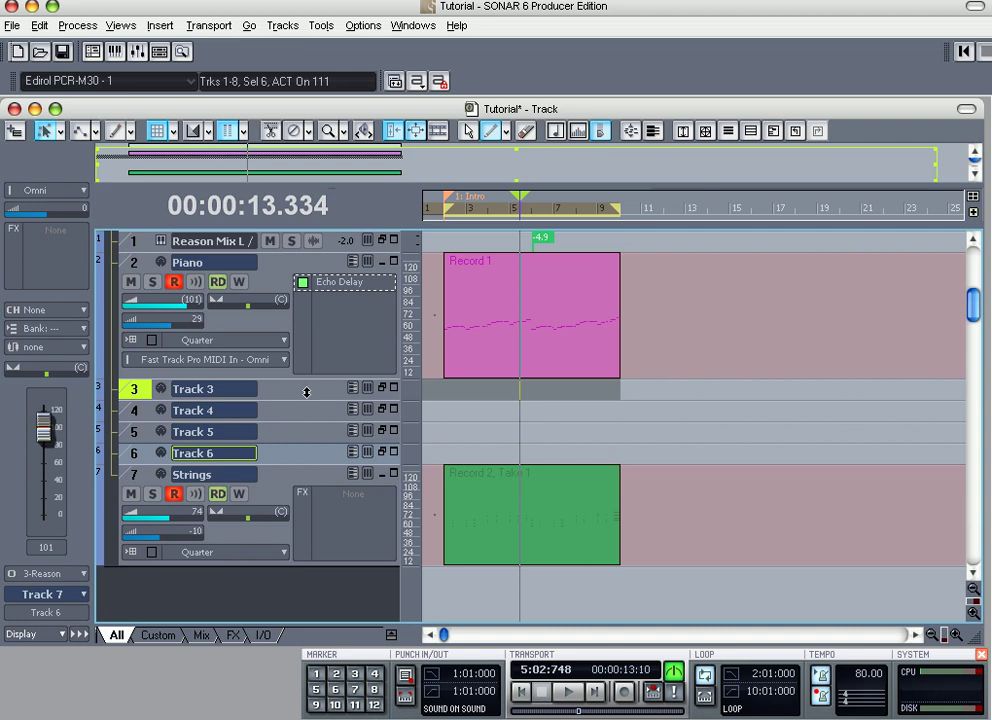
Step: Rename Track 3 as Kick
double_click(250, 389)
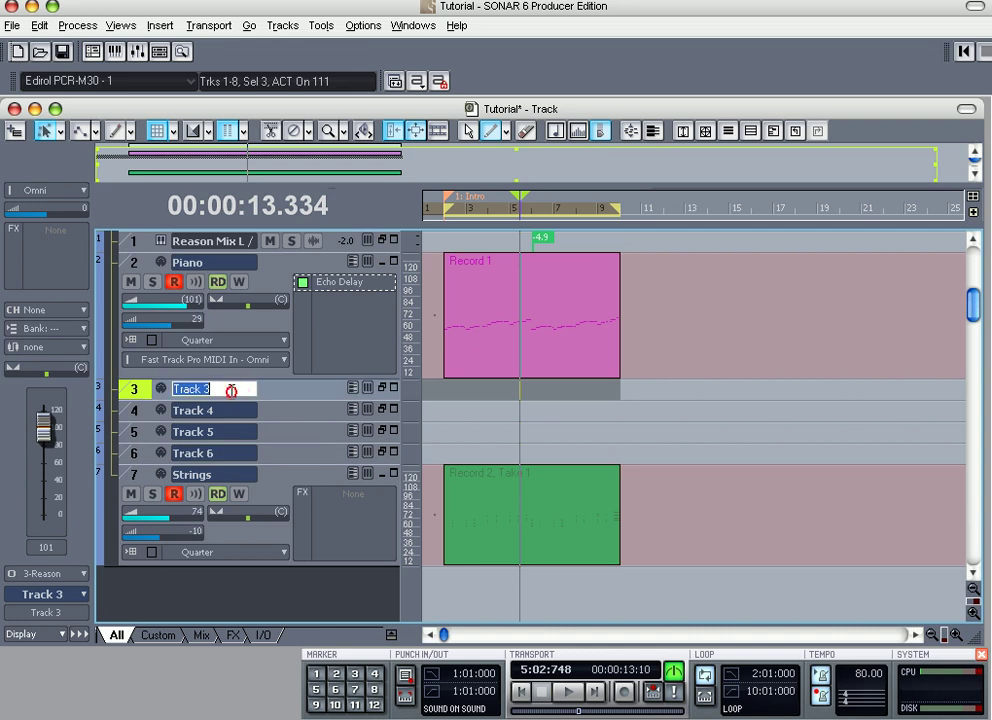
text(K)
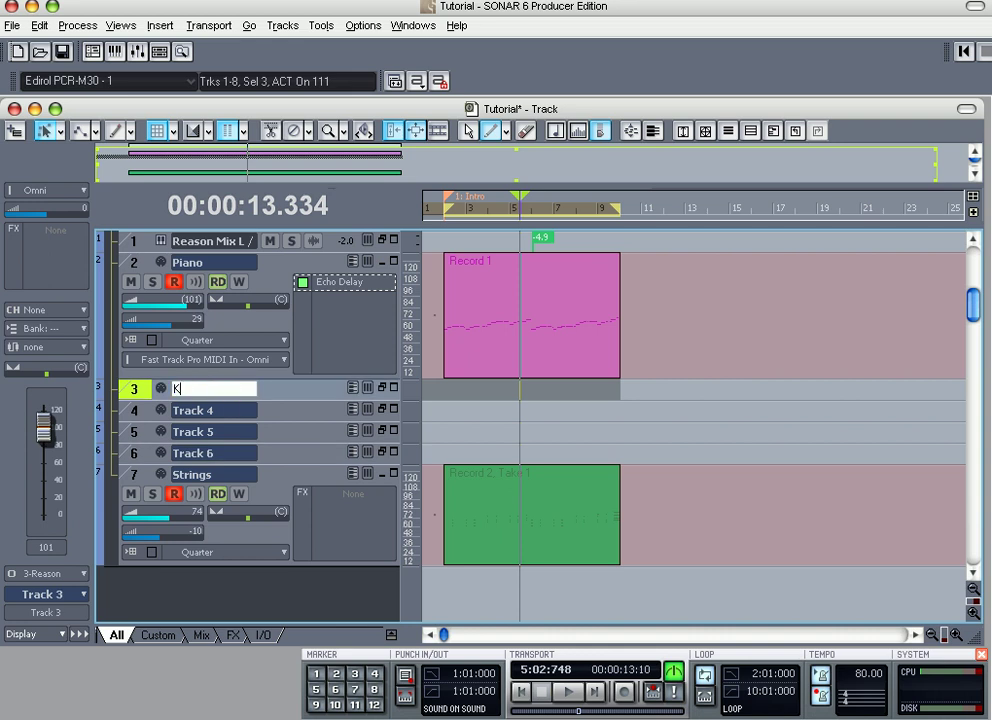
text(ick)
double_click(232, 410)
text(Snare)
key(Return)
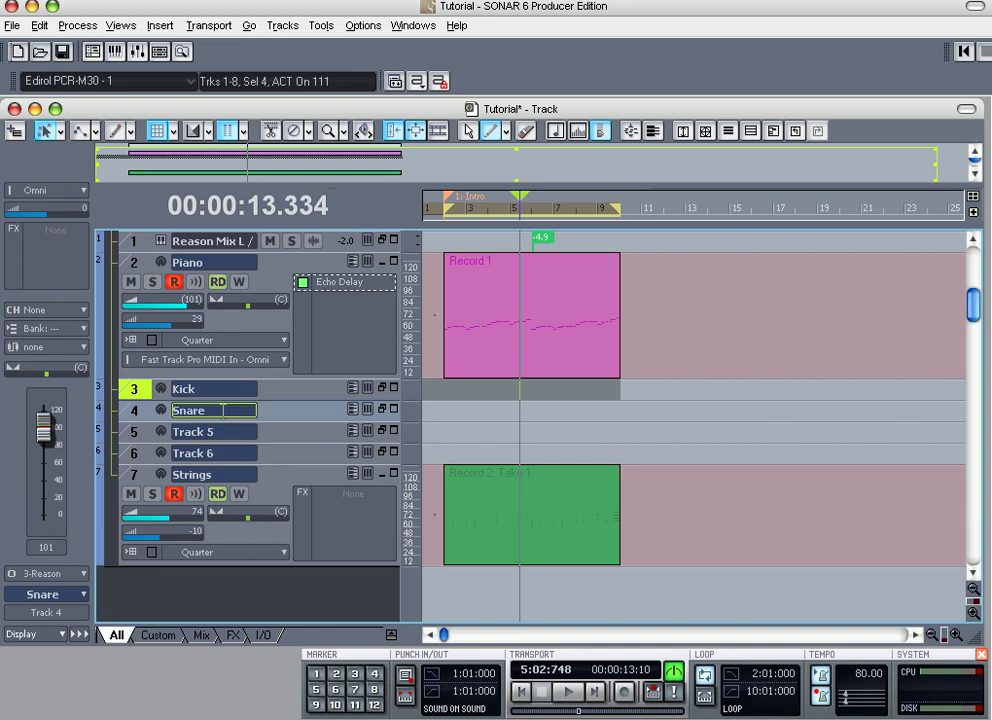
double_click(217, 410)
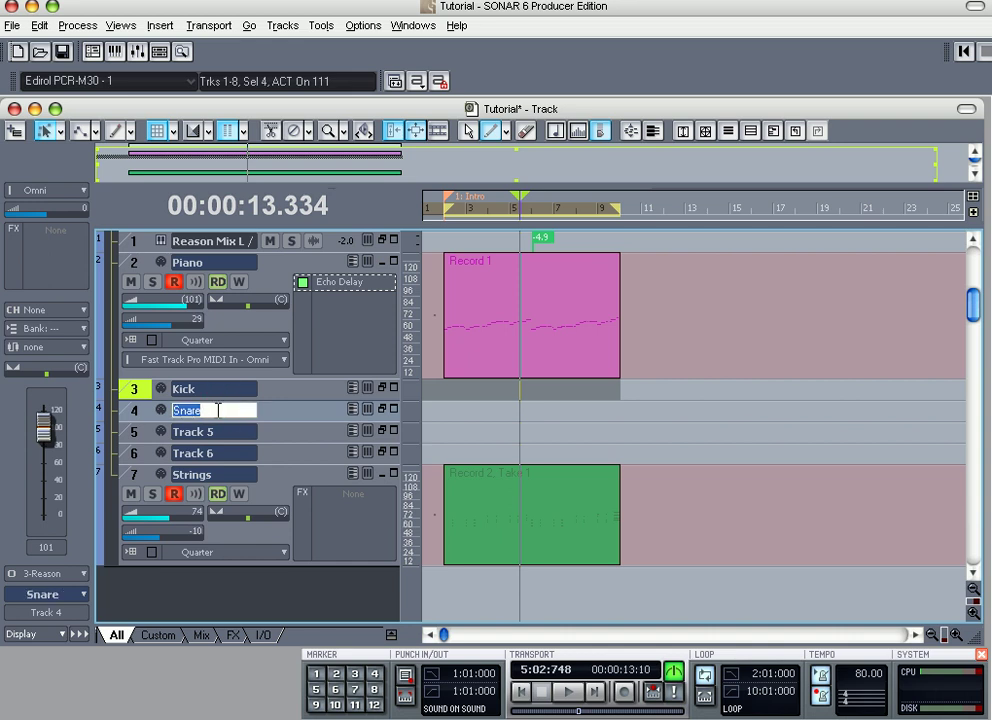
key(BackSpace)
Step: Extend the Kick track's name to Kick and Snare
double_click(248, 388)
key(End)
text(and Snare)
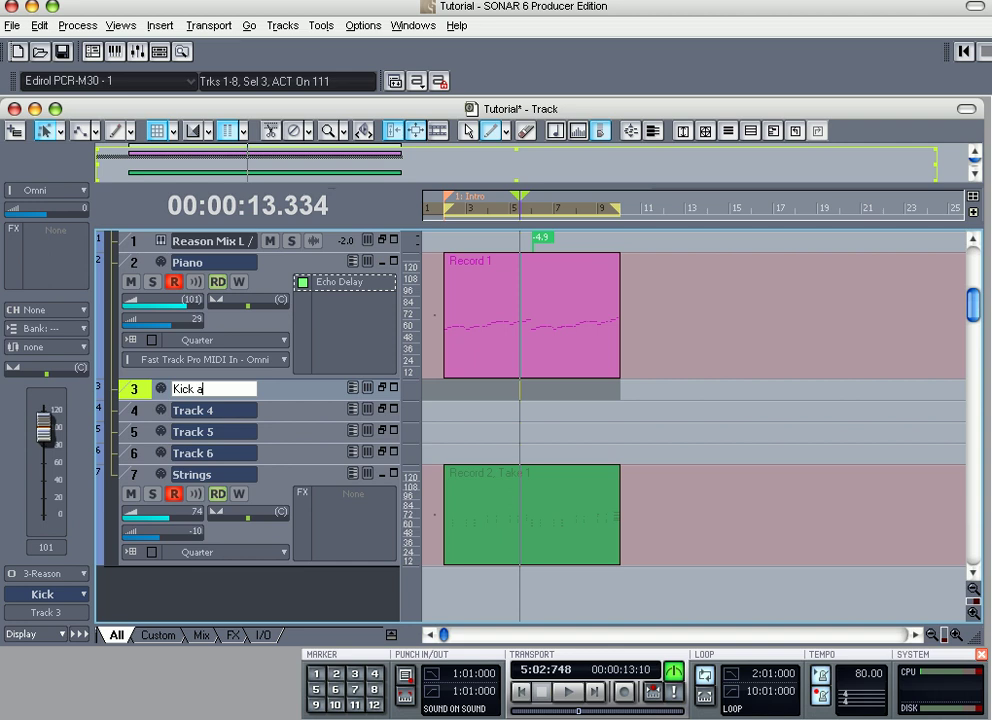
Step: Rename the track below Kick and Snare as Cymbals
double_click(228, 410)
text(Cymab)
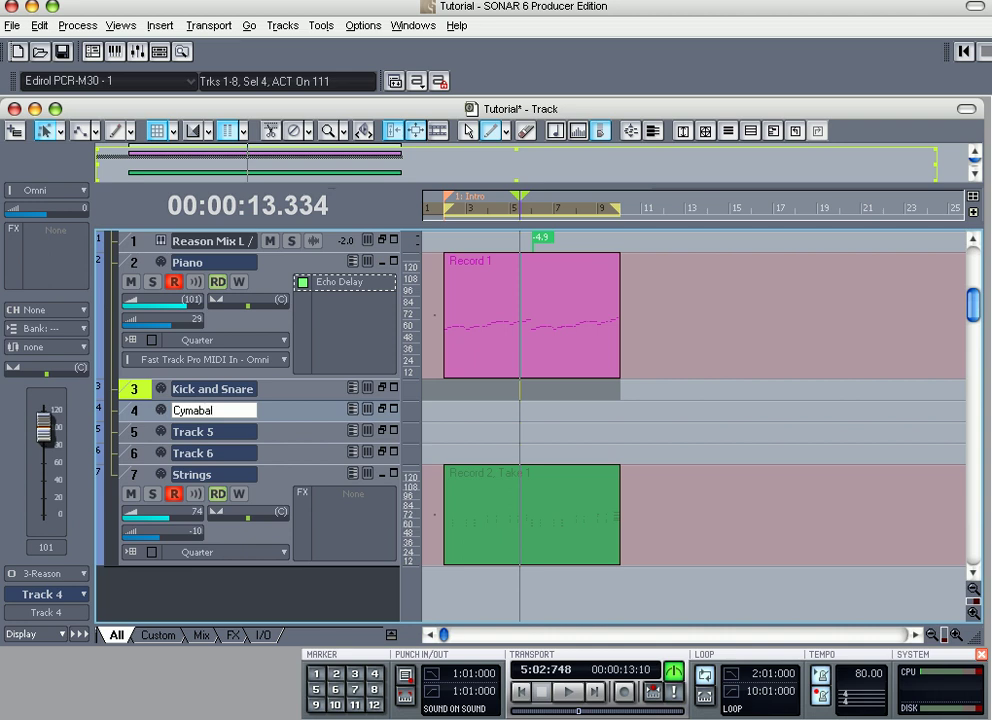
text(al)
key(BackSpace)
key(BackSpace)
key(BackSpace)
key(BackSpace)
text(bal)
key(Return)
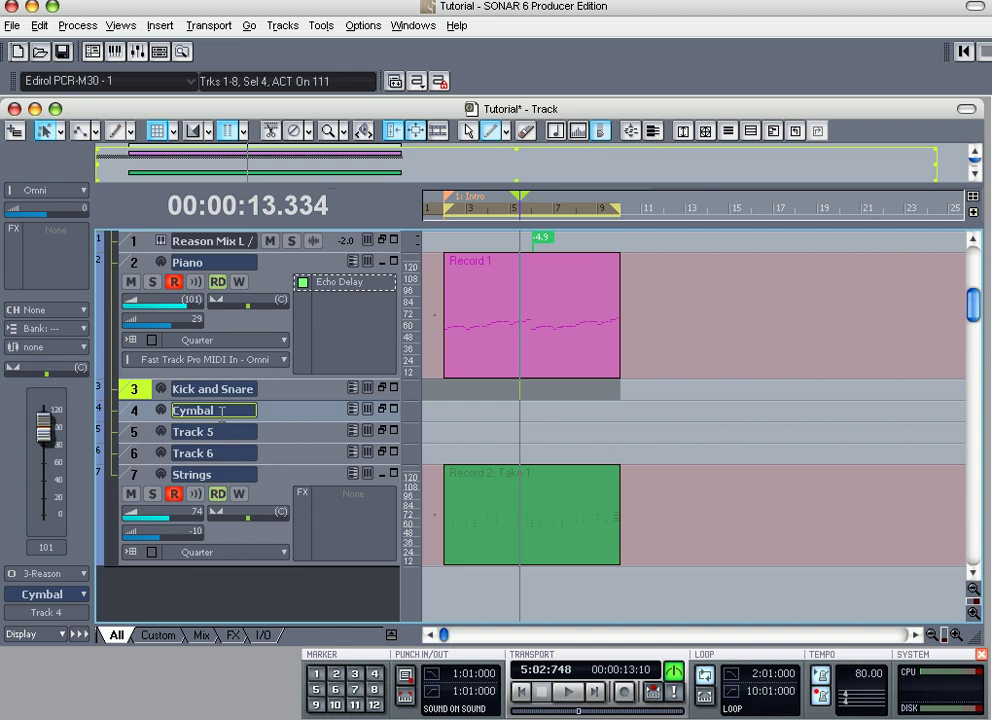
double_click(232, 410)
text(s)
click(299, 410)
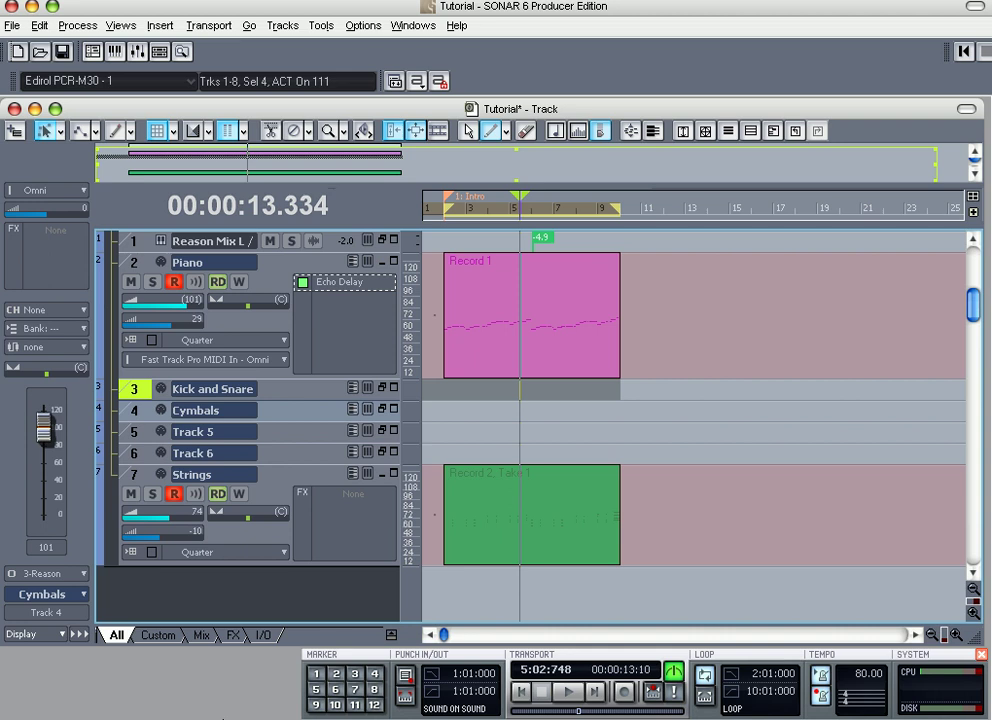
Step: Switch to Reason, add a sequencer track directly below Redrum 1, and connect its output to the Redrum 1 device
key(super+Tab)
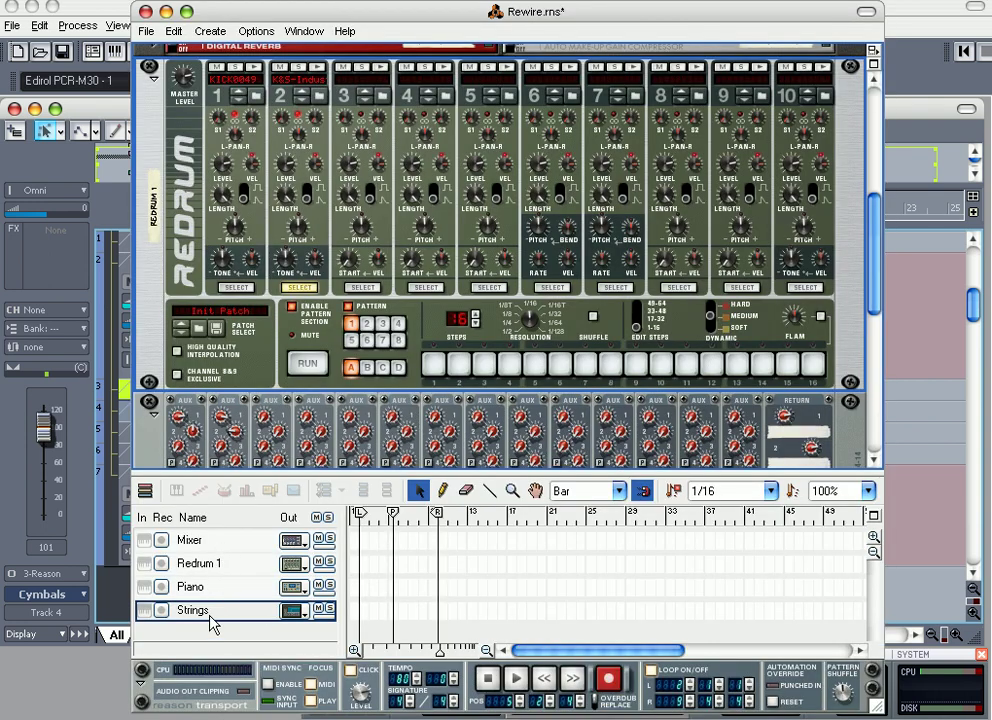
click(215, 563)
click(215, 632)
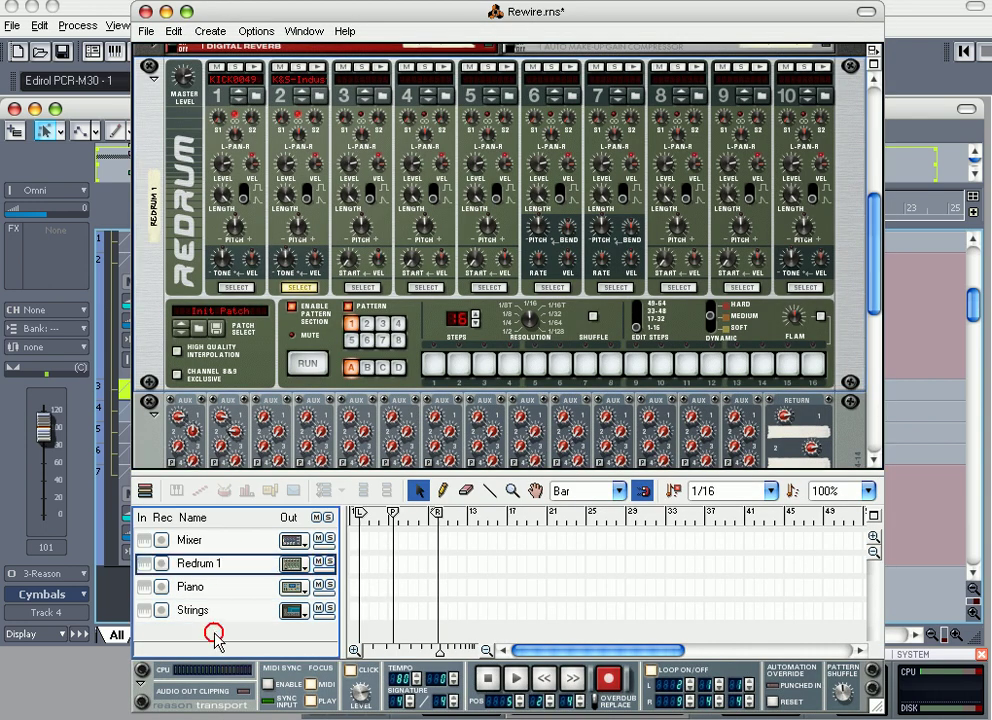
click(279, 317)
drag(215, 636, 230, 581)
click(302, 585)
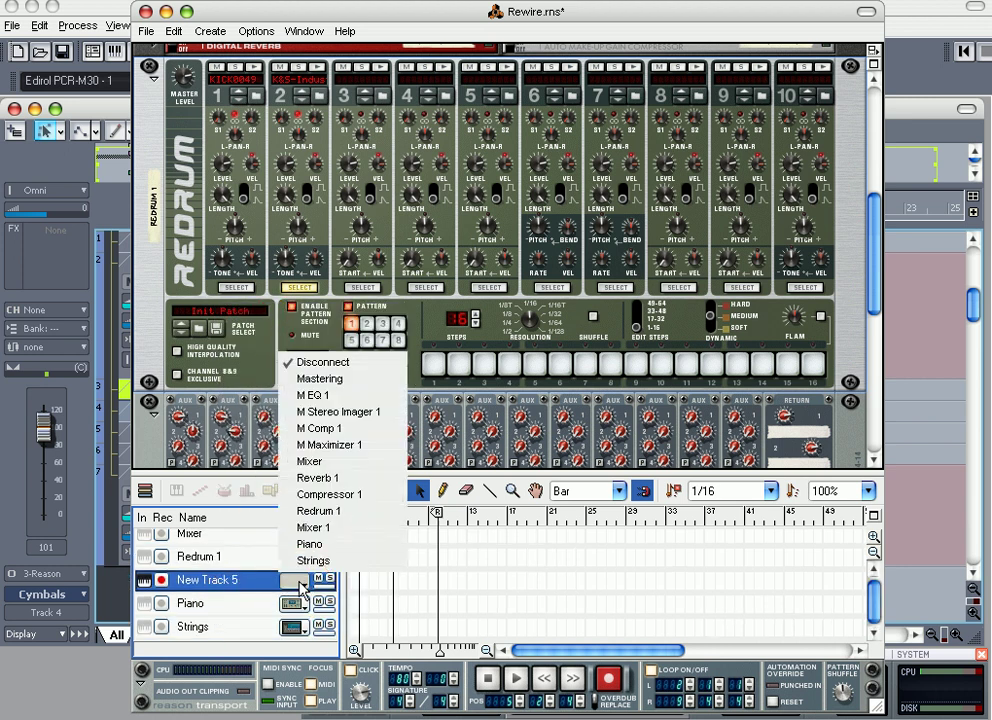
click(338, 514)
Step: Rename the new Reason sequencer track as Cymbals
double_click(249, 580)
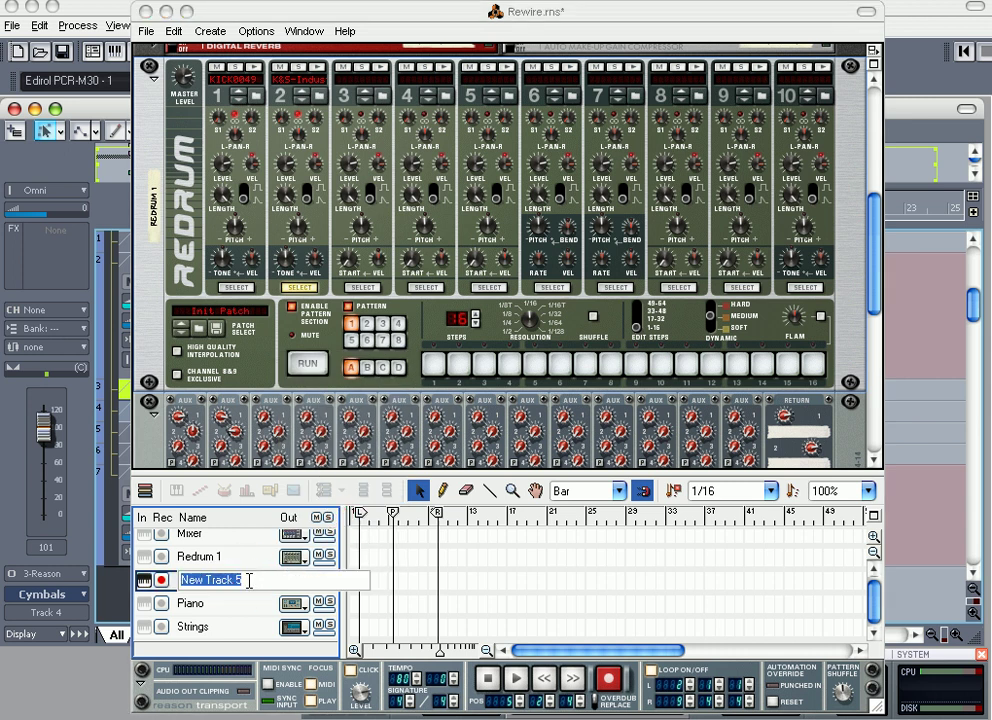
text(Cymbals)
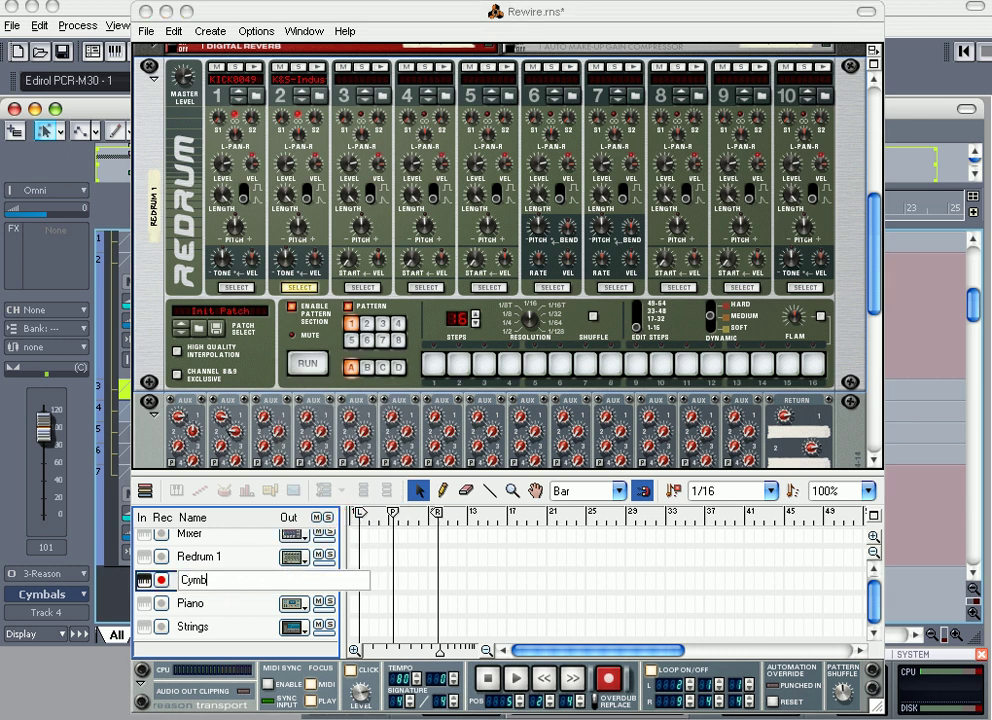
key(Return)
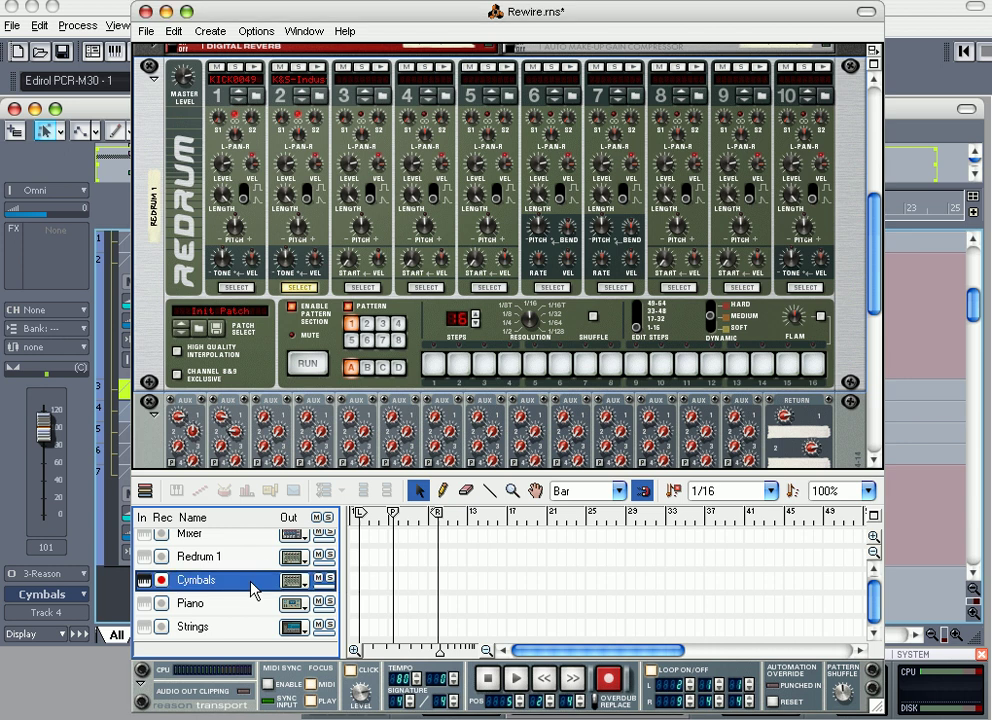
Step: Rename the Redrum 1 sequencer track as Kicks and Snares
click(215, 557)
double_click(215, 557)
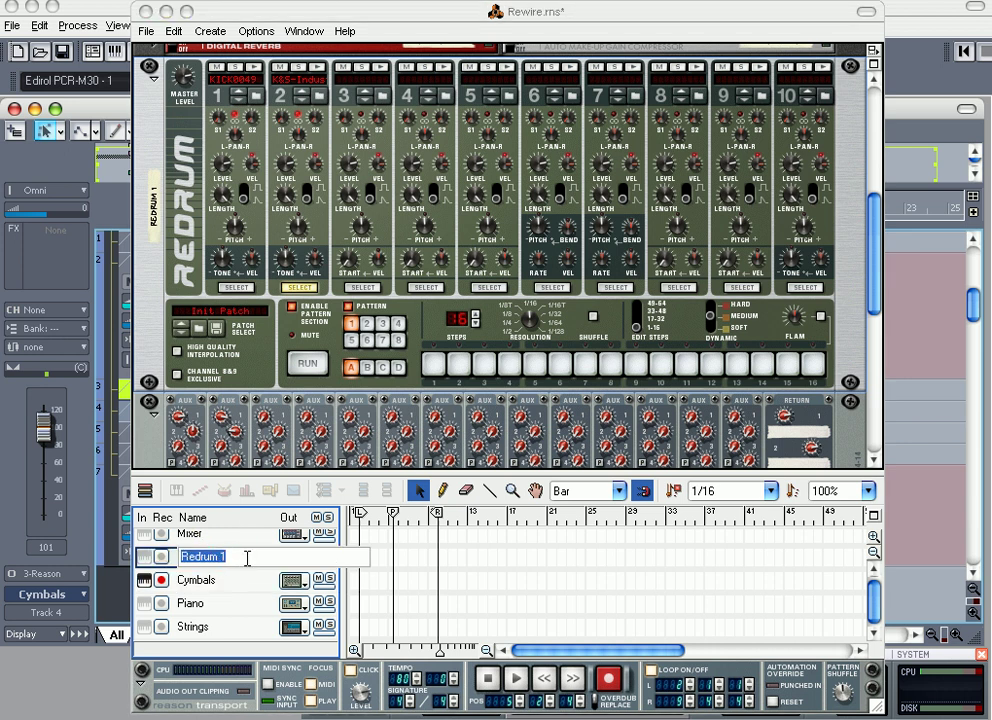
text(Kicks and S)
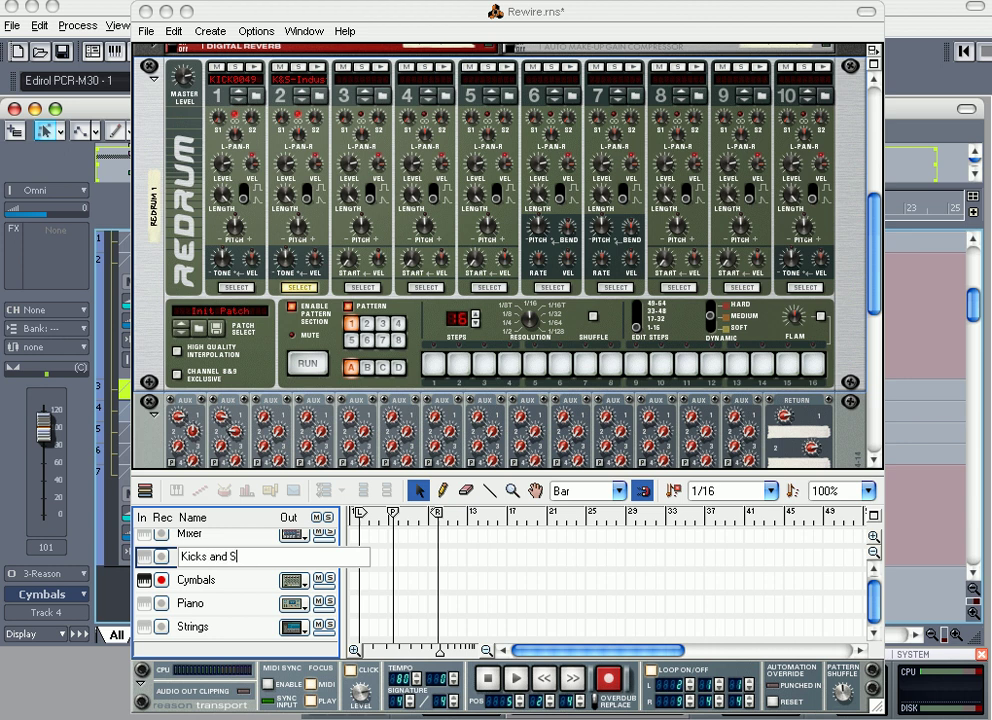
text(nares)
key(Return)
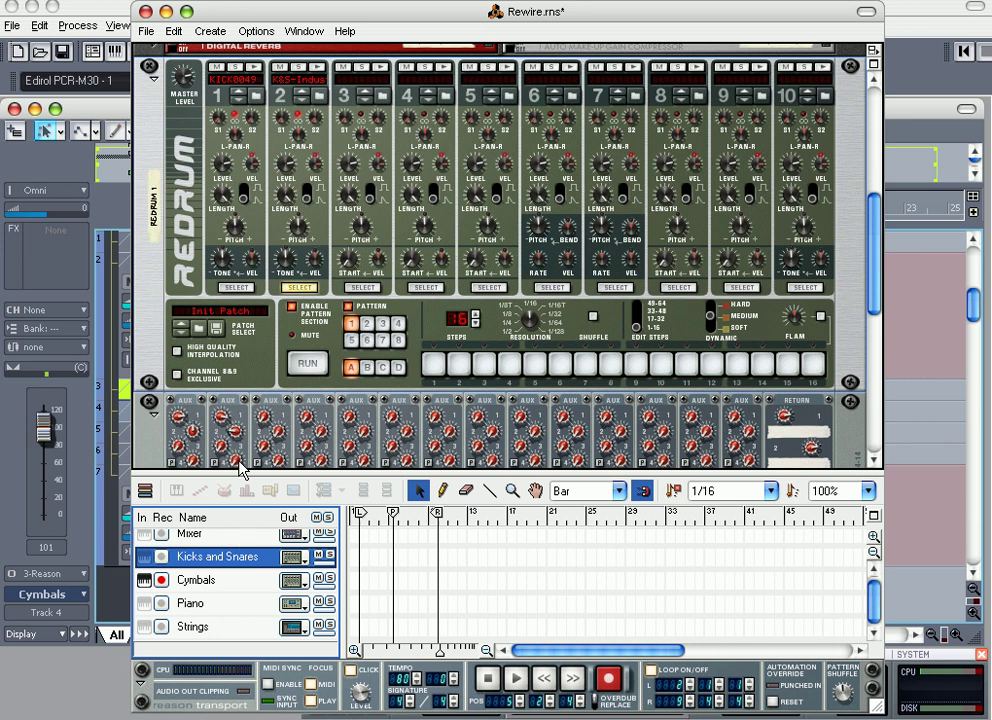
Step: Save the Rewire.rns song and roll up the Reason window to uncover SONAR
click(147, 31)
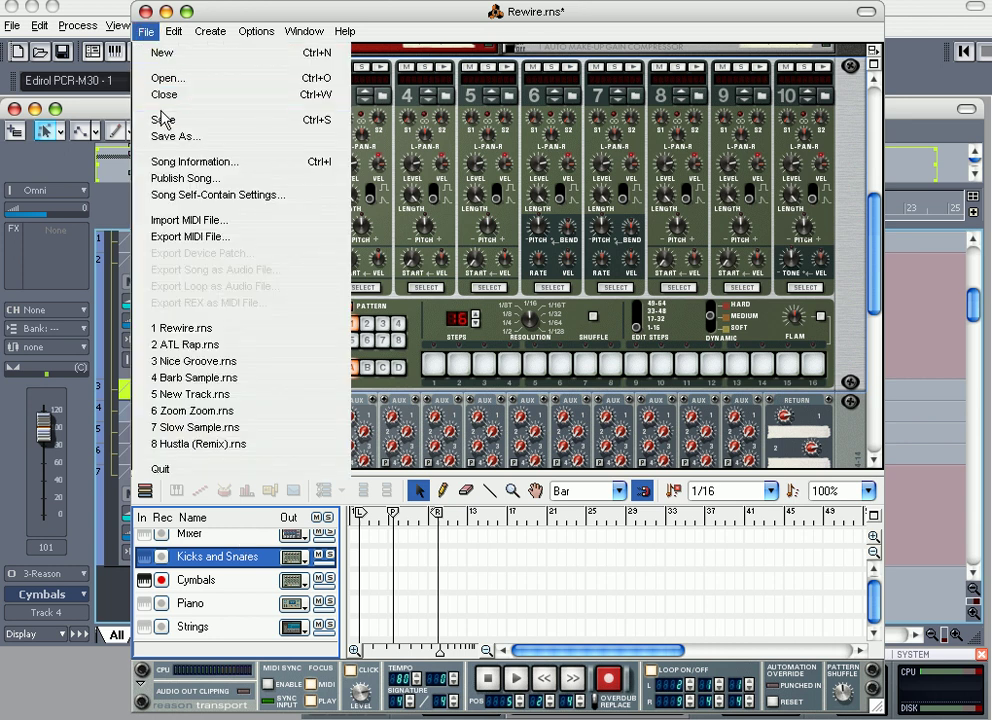
click(190, 116)
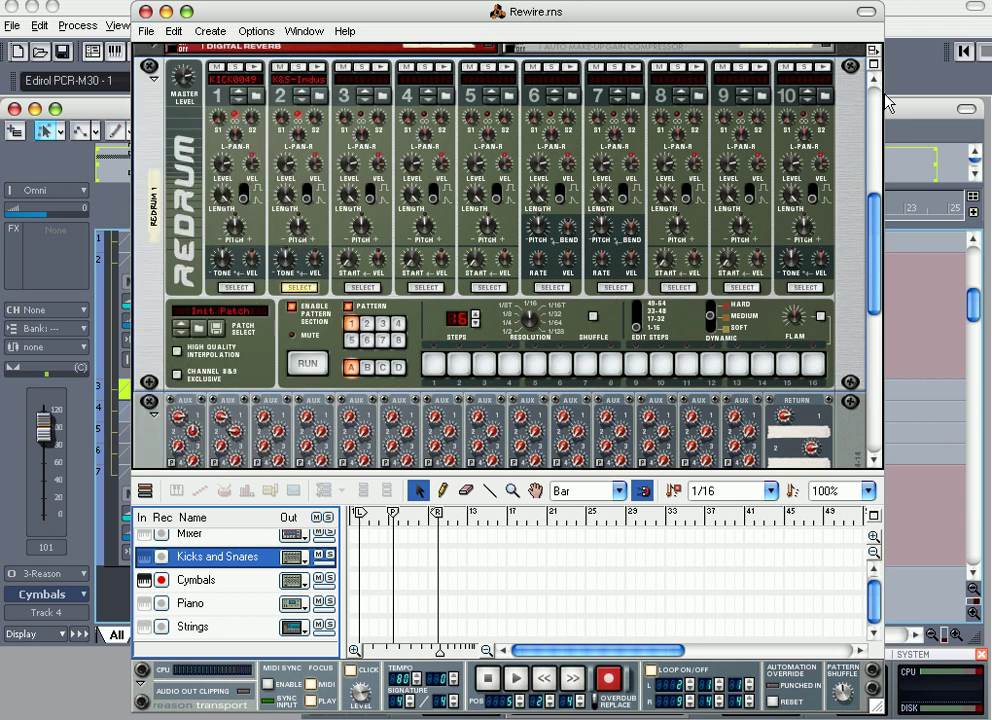
click(865, 15)
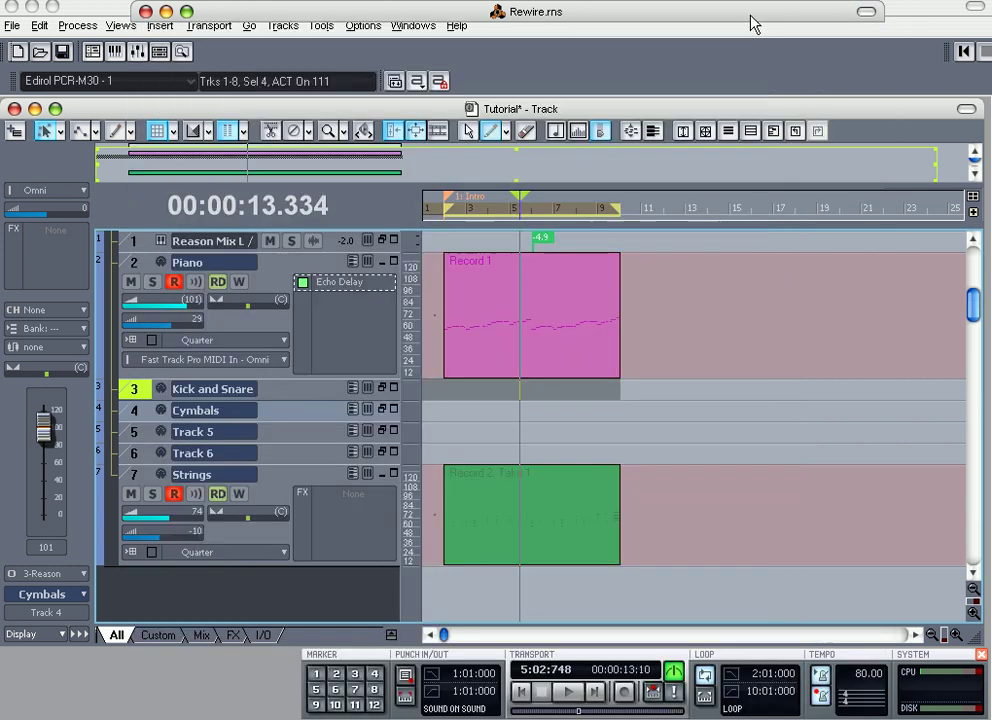
Step: Expand the Kick and Snare track to show all its controls and enlarge the Track window
click(270, 391)
drag(277, 399, 281, 584)
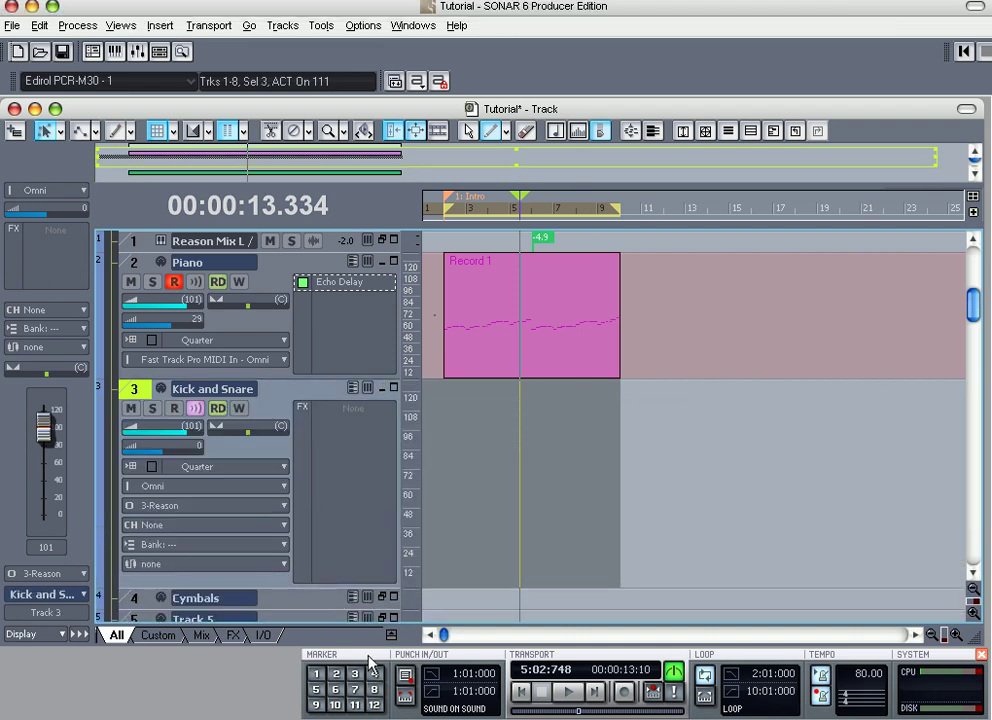
drag(986, 644, 983, 683)
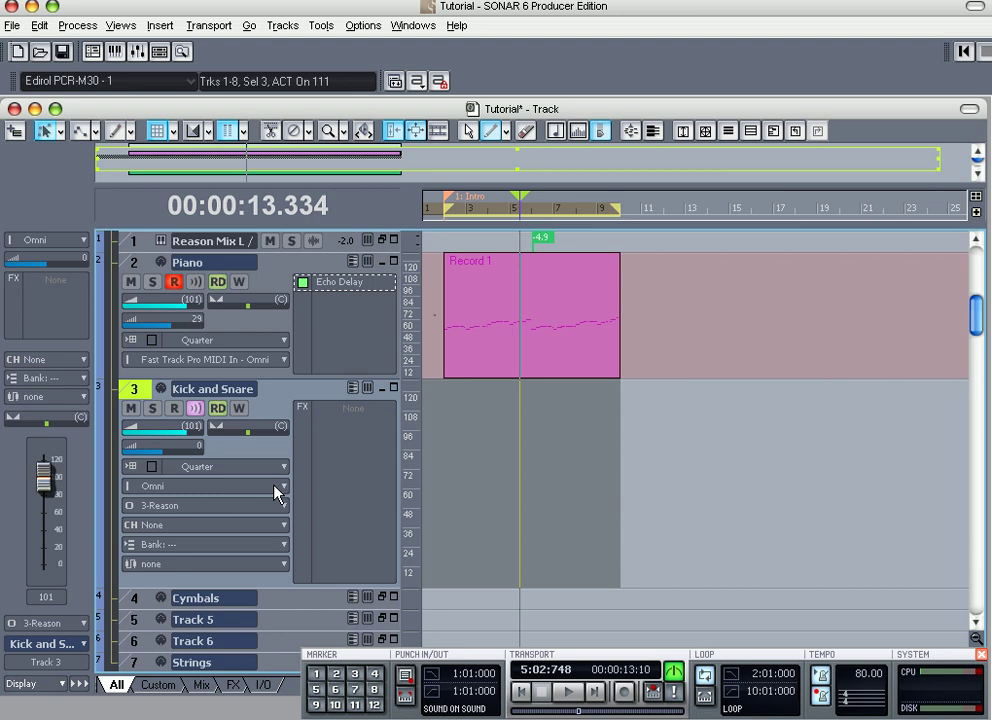
Step: Set the Kick and Snare track's input to Fast Track Pro MIDI In - Omni and its channel to Redrum 1
click(240, 487)
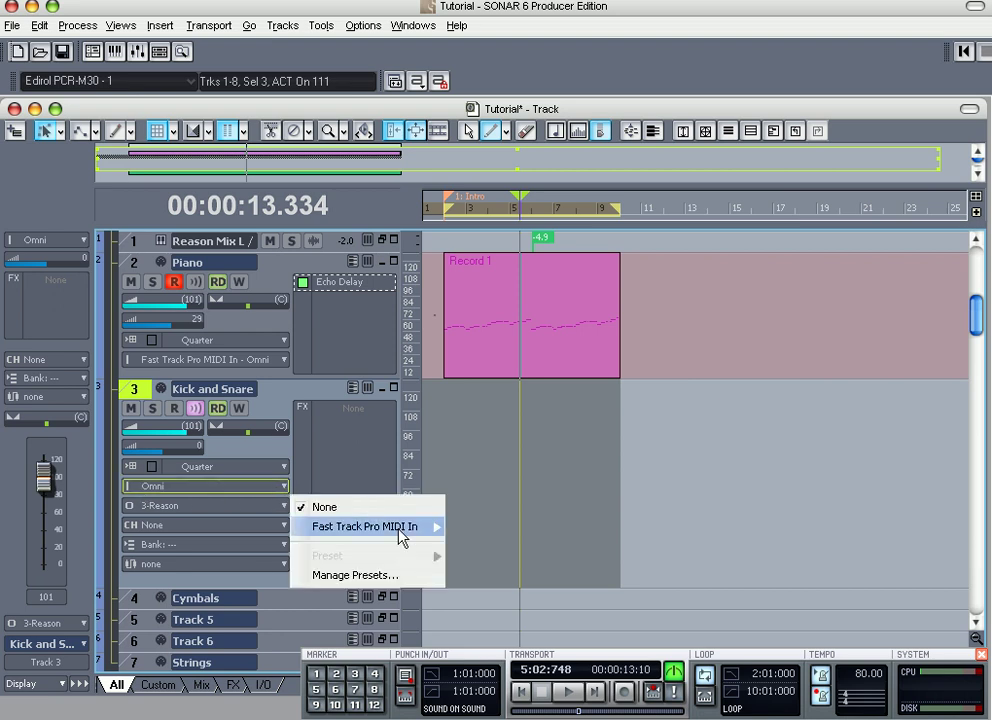
mouse_move(400, 527)
click(490, 218)
click(284, 525)
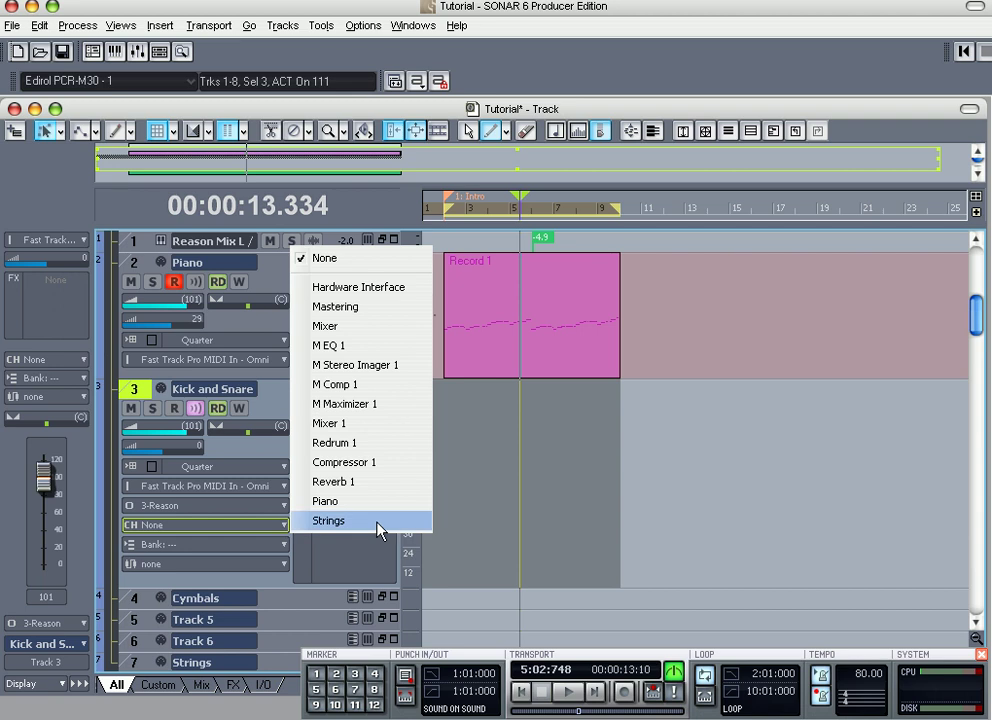
click(361, 443)
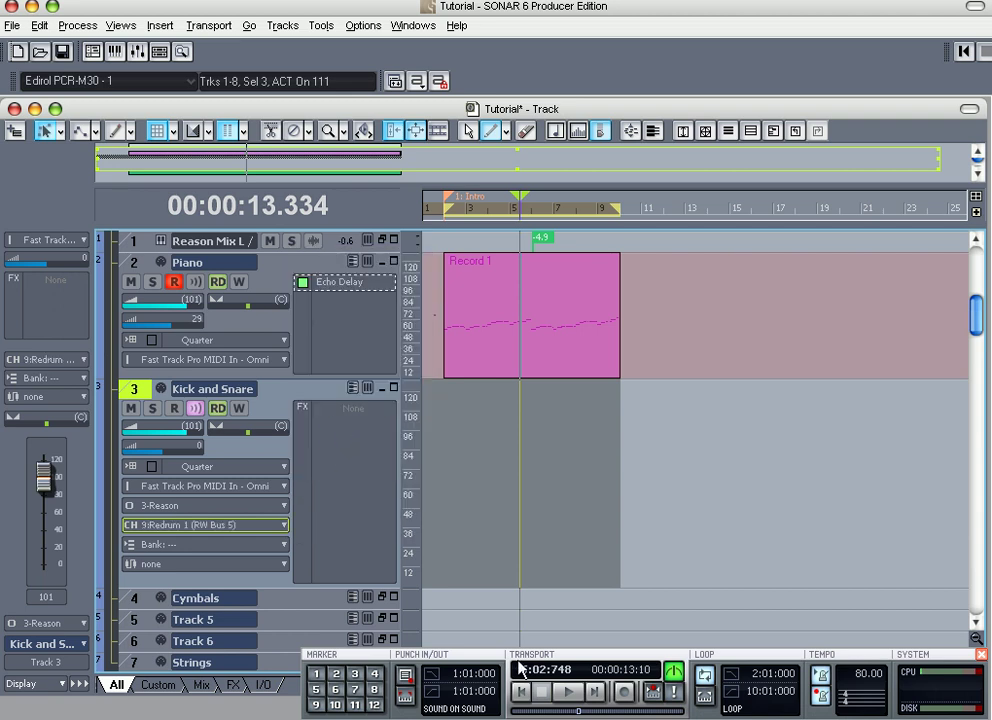
Step: Switch to Reason, unroll the Rewire.rns window to show the rack, and return to SONAR
key(super+Tab)
key(super+Tab)
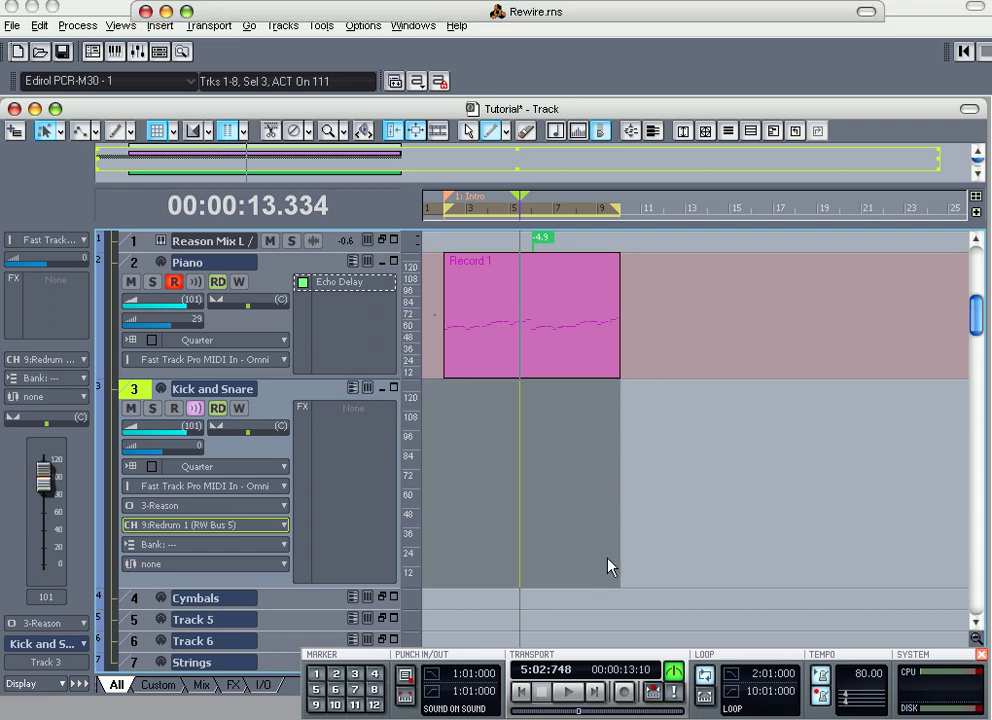
click(664, 14)
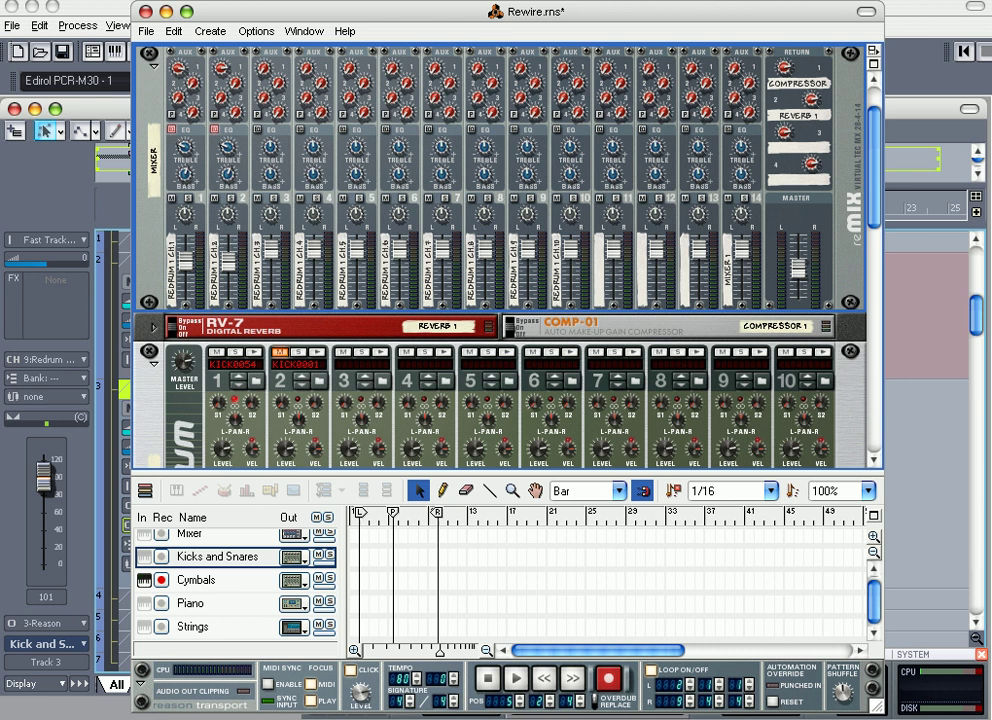
key(super+Tab)
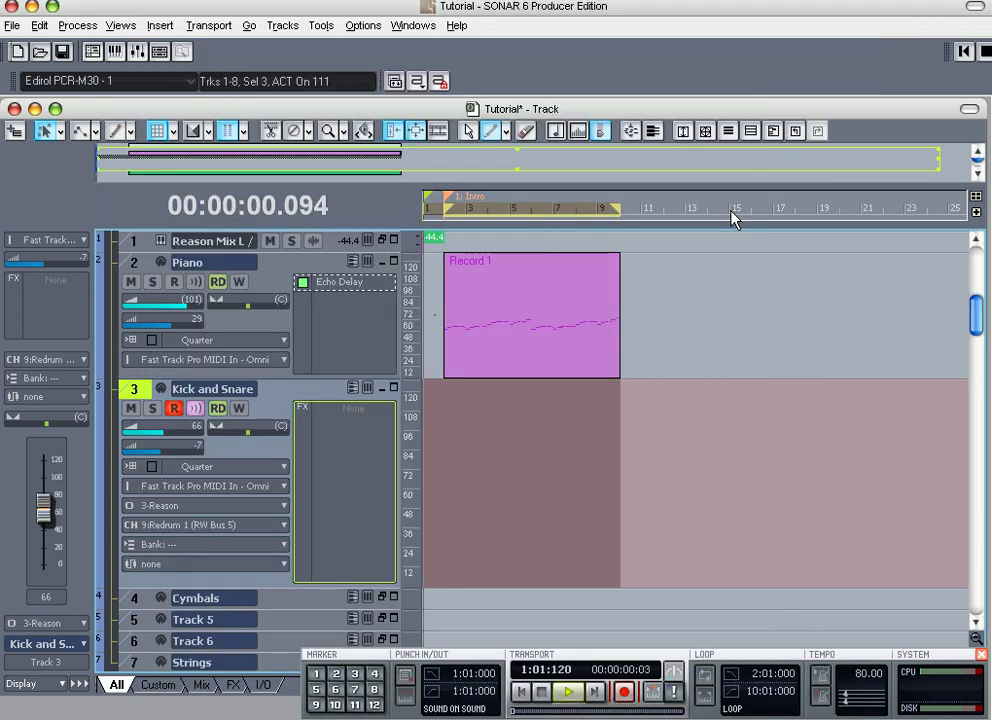